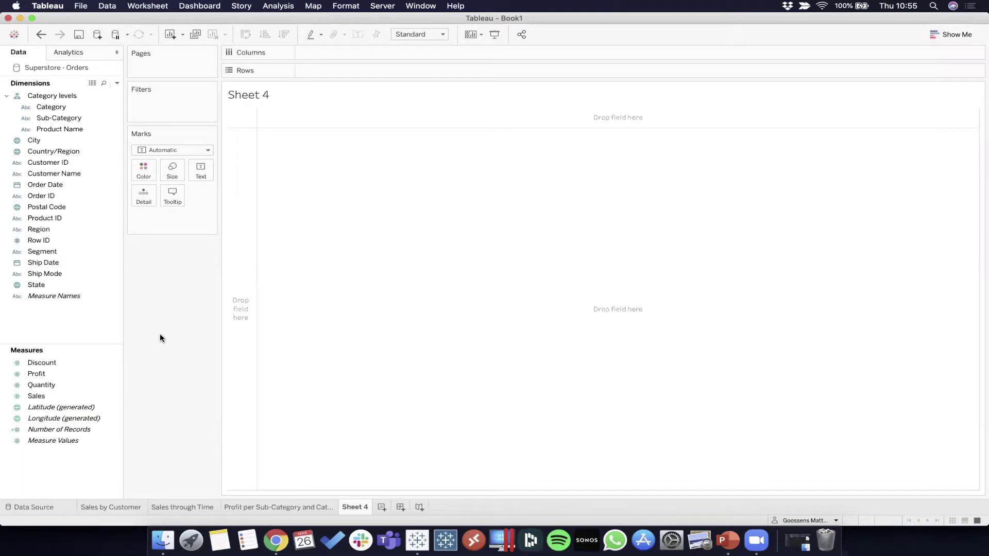
Add SUM(Sales) to Rows and SUM(Profit) to Columns, giving a single-mark scatter.
click(44, 396)
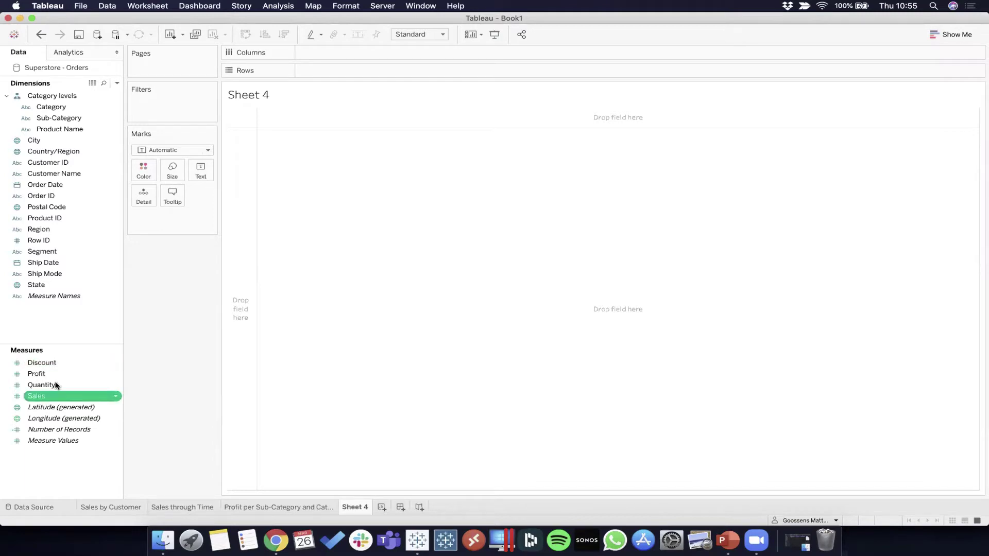
click(57, 377)
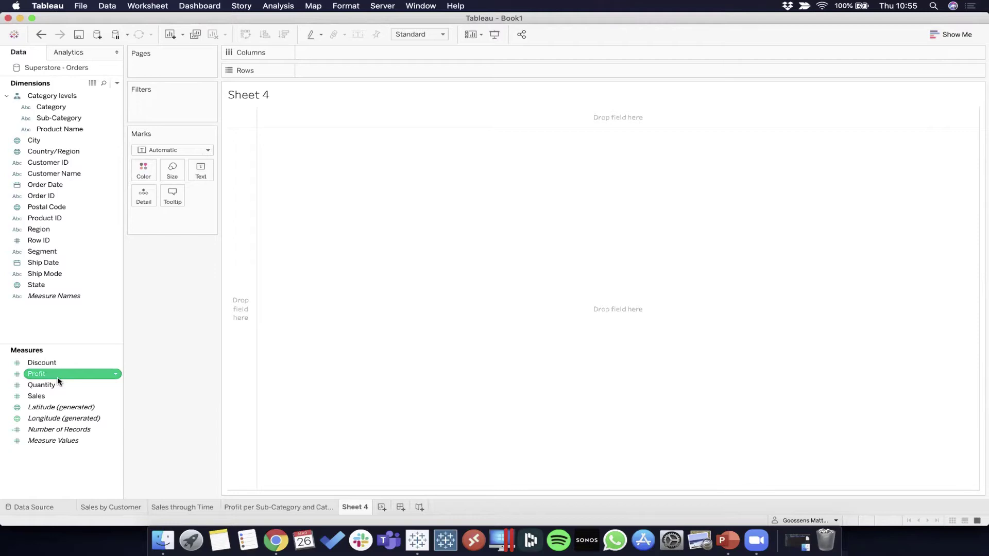
click(57, 398)
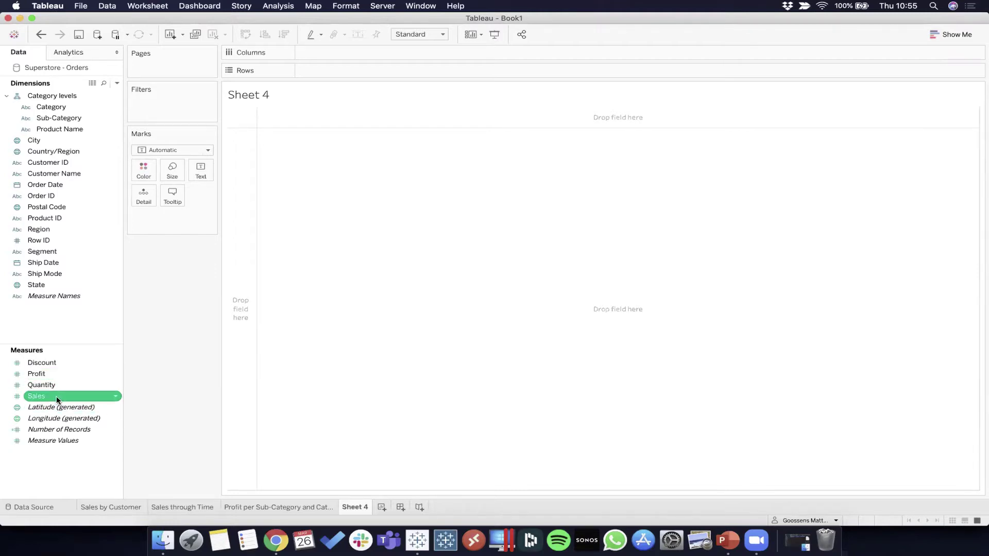
double_click(48, 396)
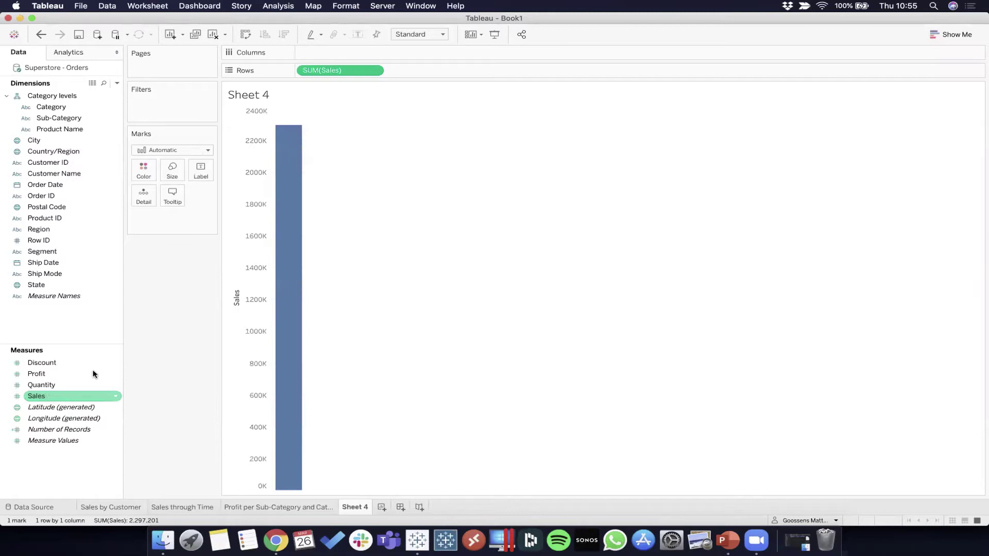
click(62, 371)
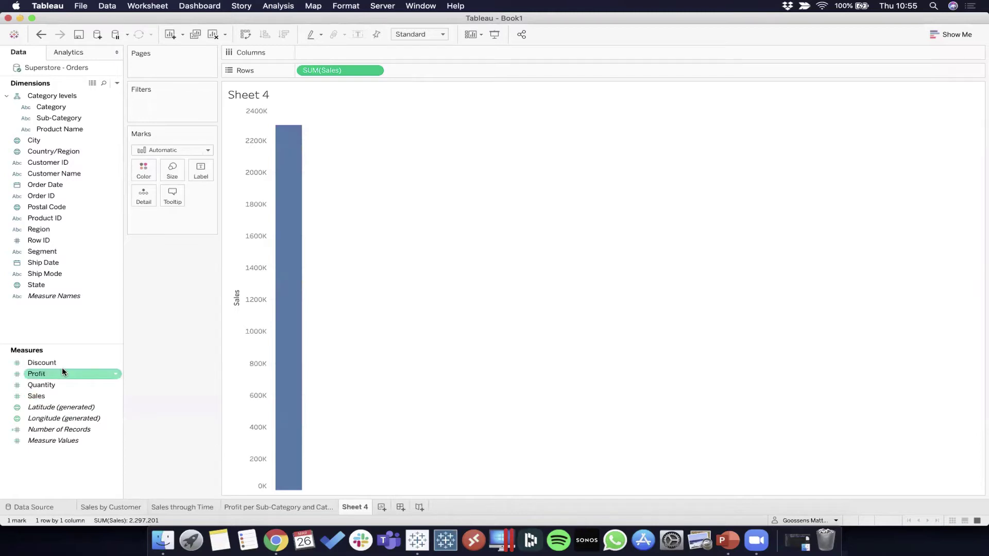
double_click(62, 372)
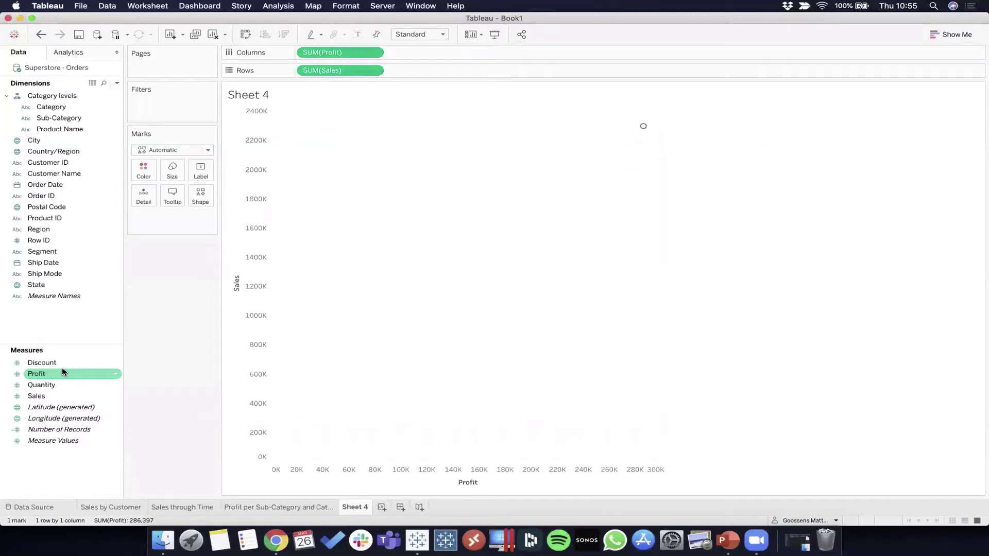
click(425, 203)
mouse_move(644, 126)
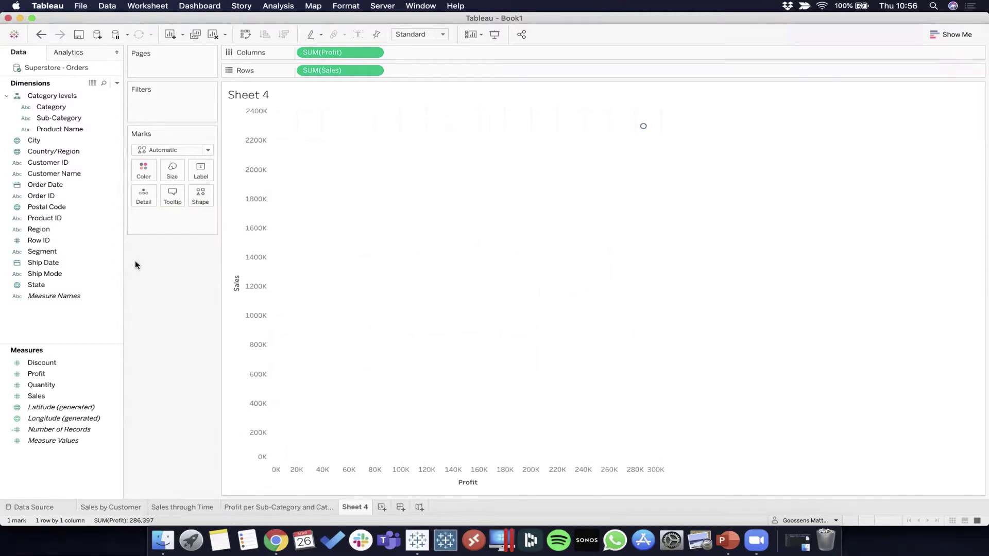
click(644, 127)
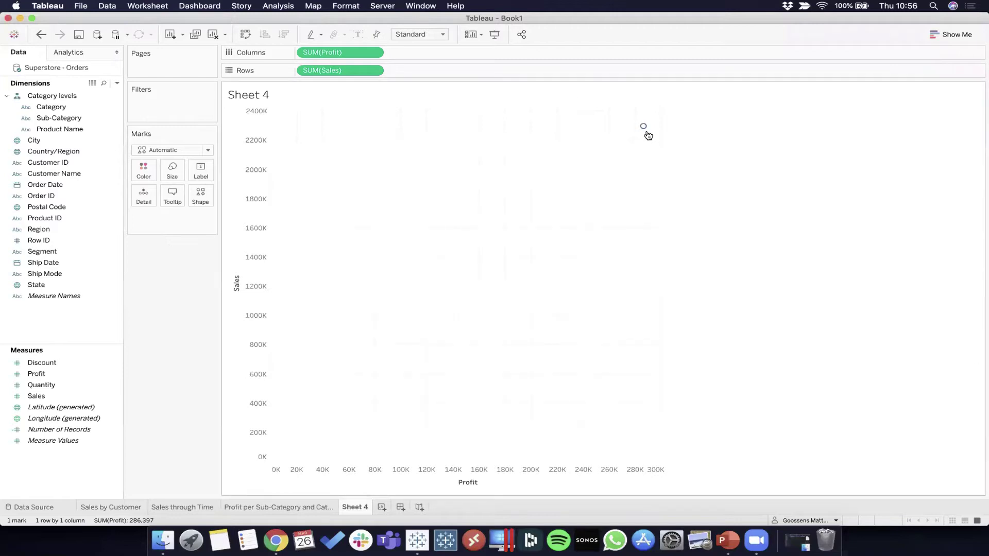
click(515, 182)
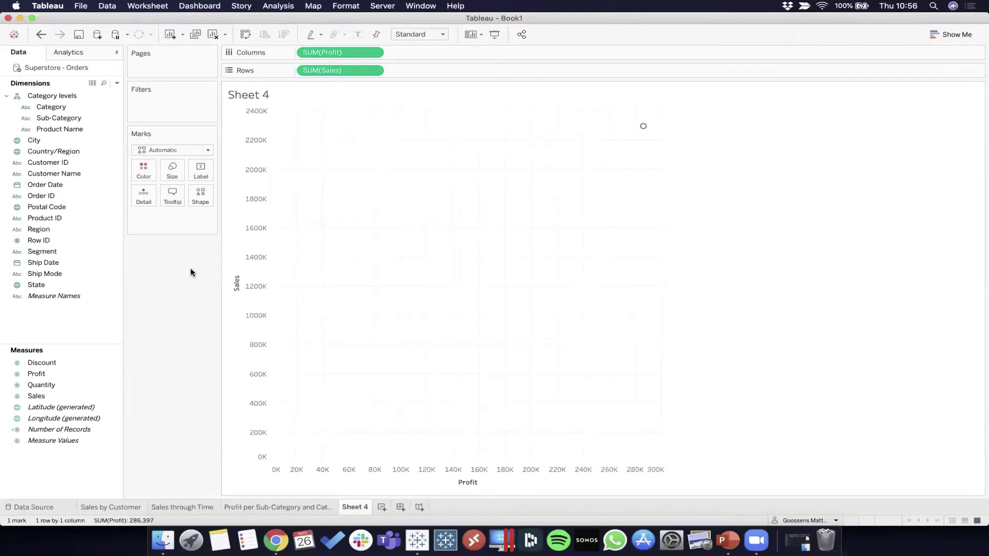
Put Customer Name on Detail, splitting the scatter into 793 customer marks.
click(42, 175)
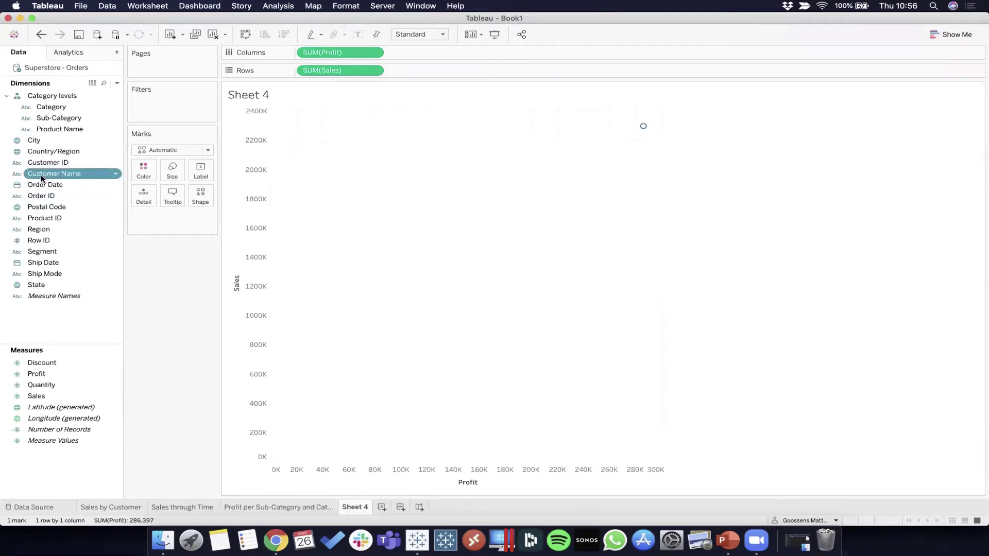
drag(41, 175, 142, 198)
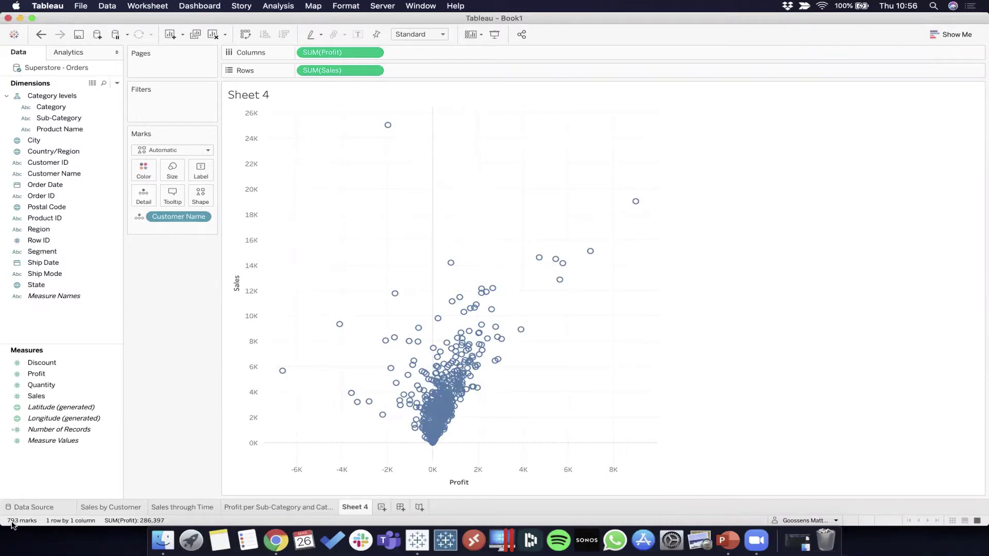
mouse_move(387, 126)
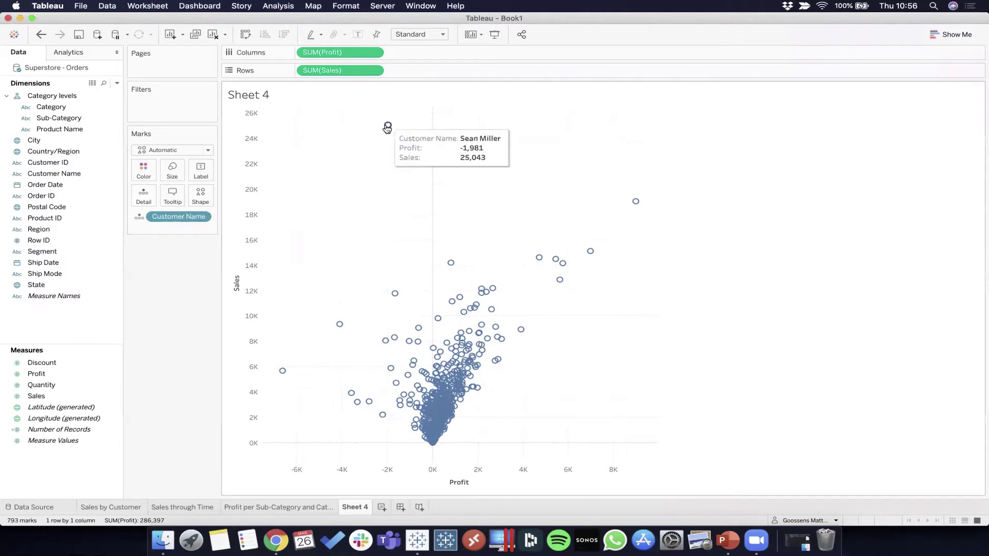
Swap rows and columns so Sales runs across and Profit up.
click(245, 35)
click(245, 35)
click(245, 35)
click(244, 35)
click(245, 35)
click(245, 35)
click(245, 35)
click(245, 35)
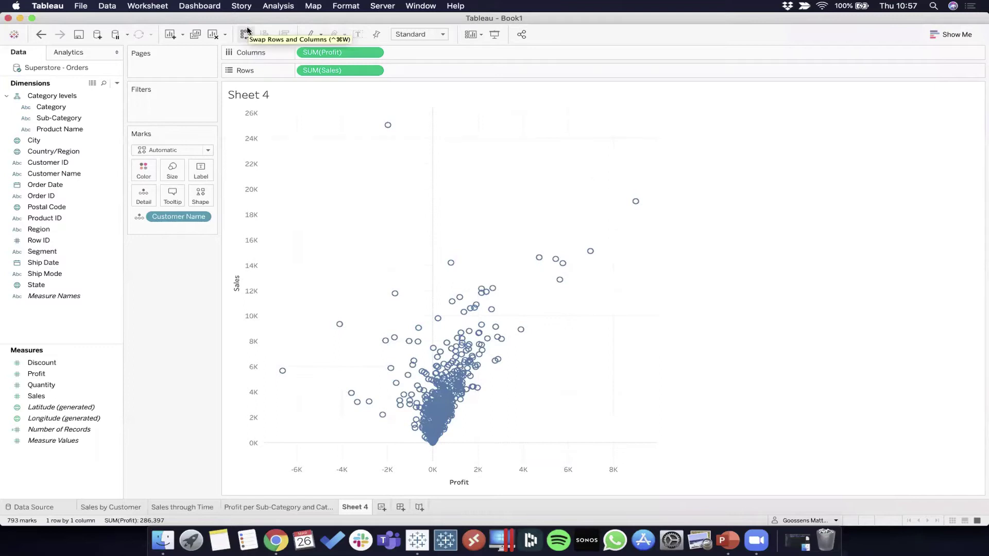
click(246, 33)
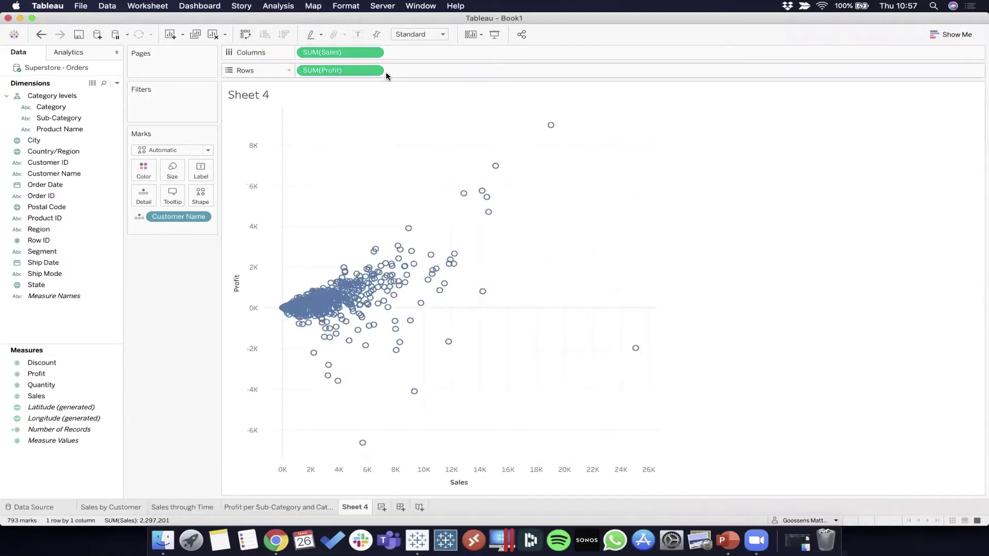
Set the view fit from Standard to Entire View.
click(399, 35)
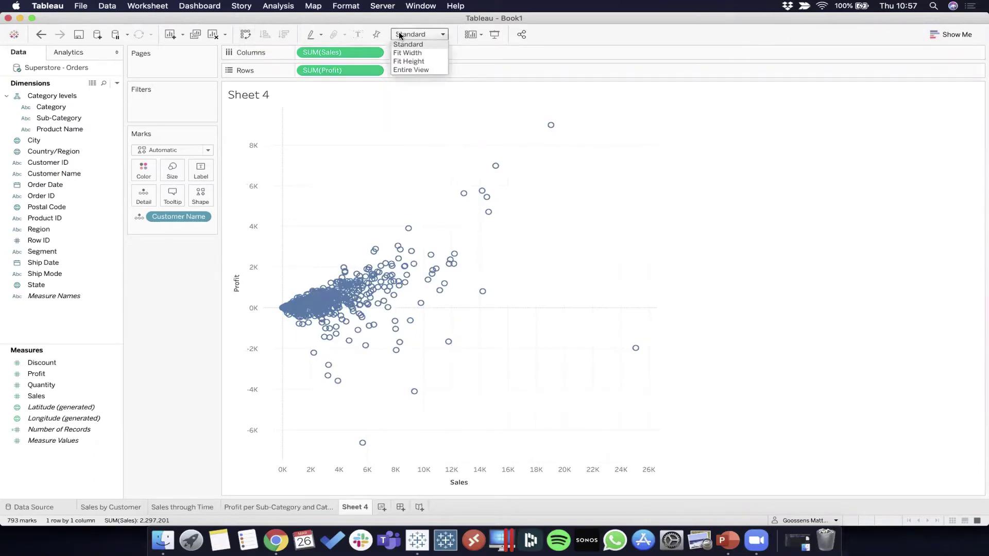
click(403, 70)
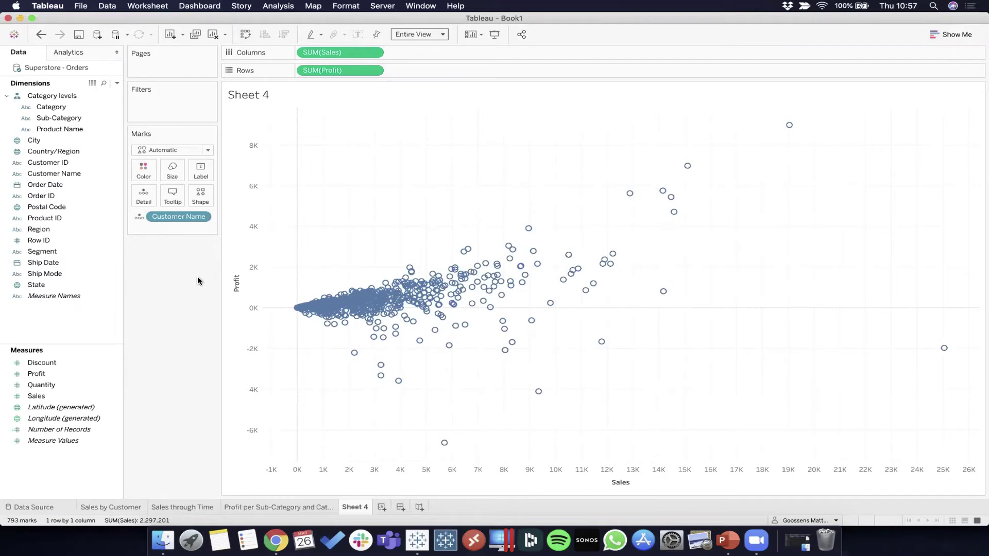
mouse_move(328, 306)
Change the mark type to Circle so the customer points are filled.
click(207, 150)
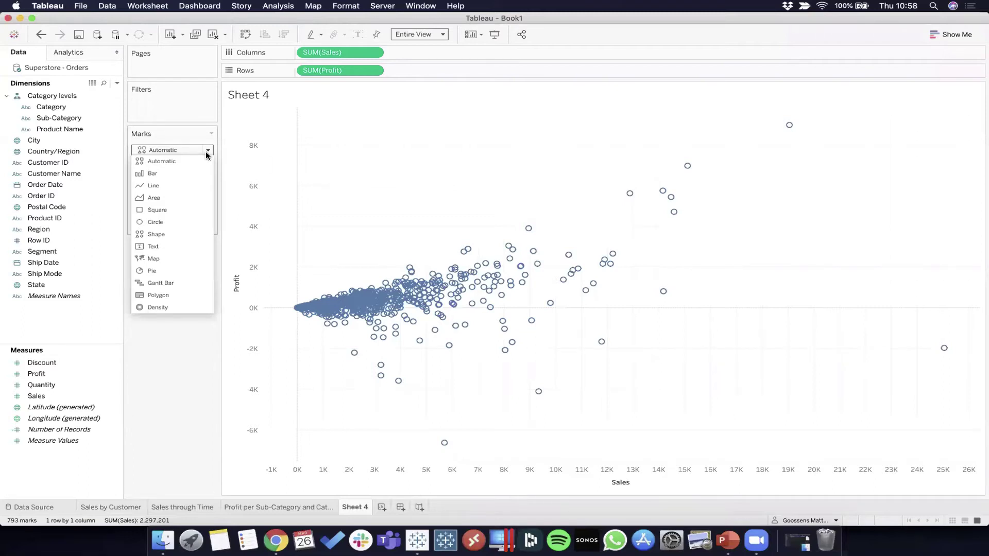
click(180, 221)
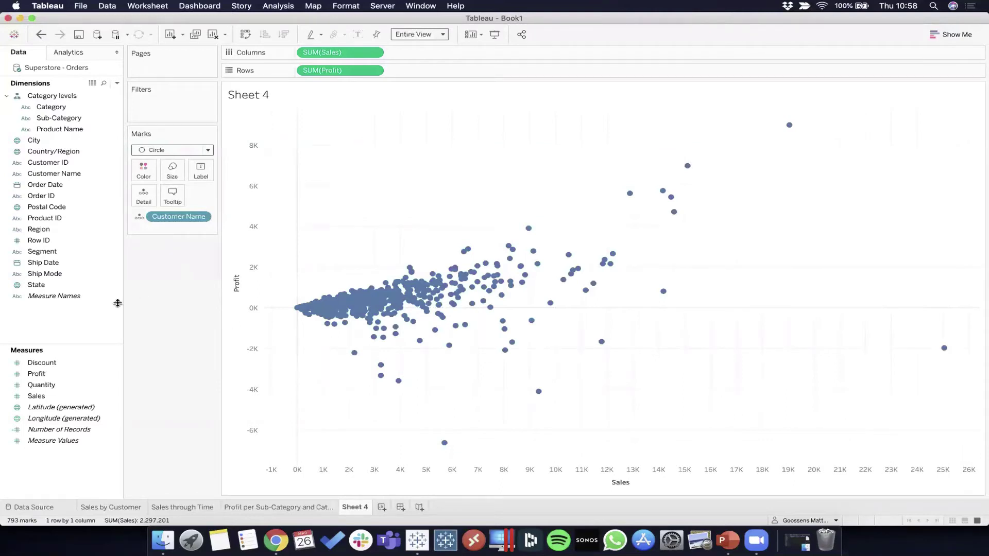
click(56, 375)
click(56, 384)
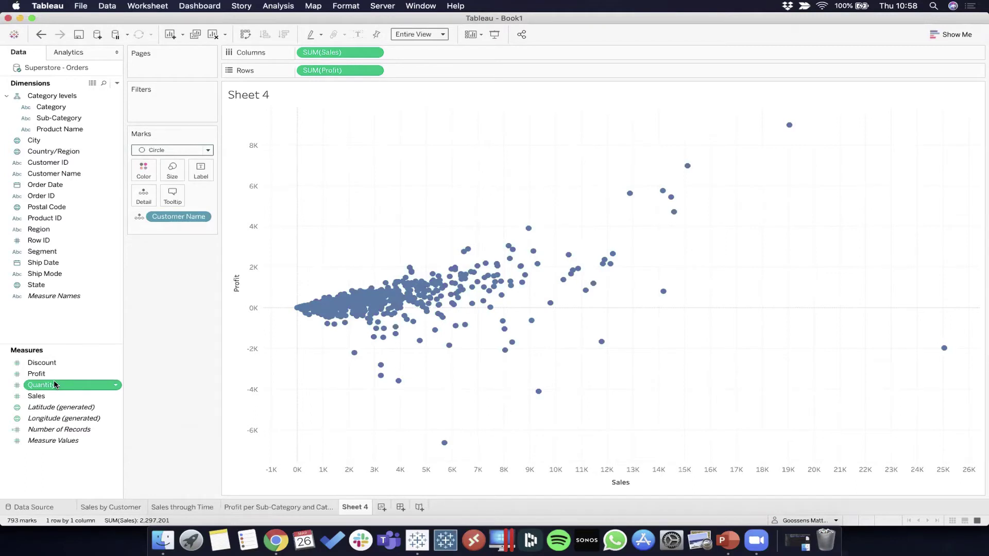
Colour the marks by SUM(Quantity) using the Orange-Blue Diverging palette.
drag(41, 387, 146, 164)
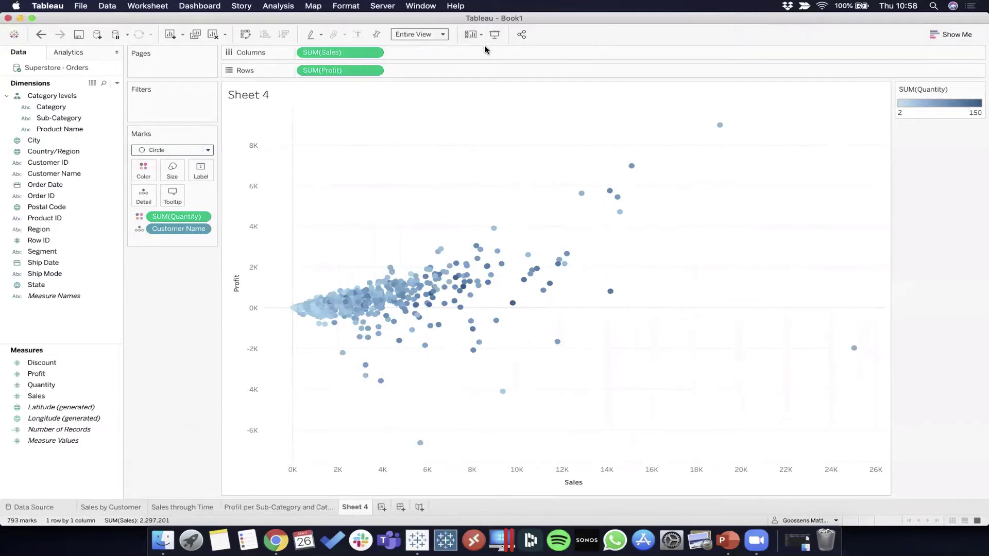
click(144, 170)
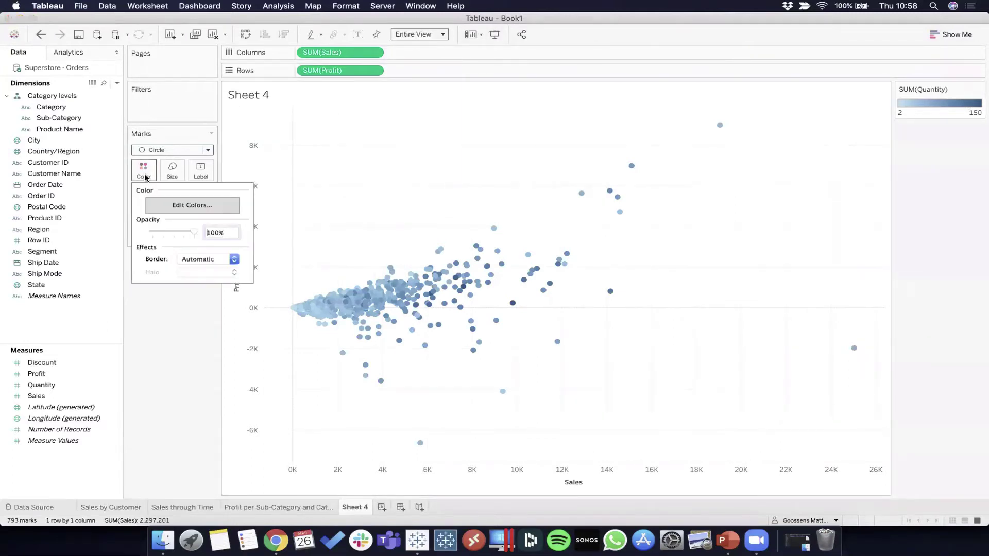
click(178, 205)
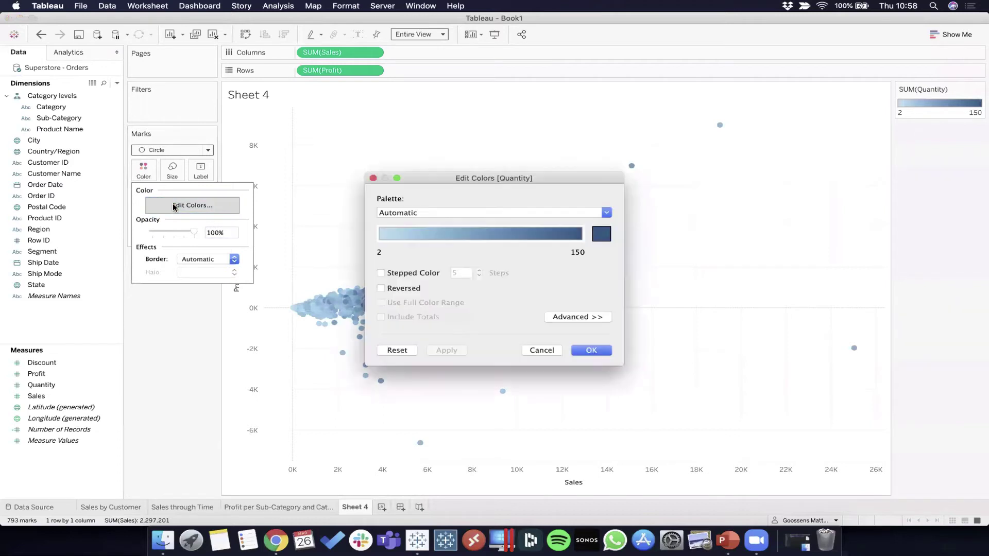
click(497, 212)
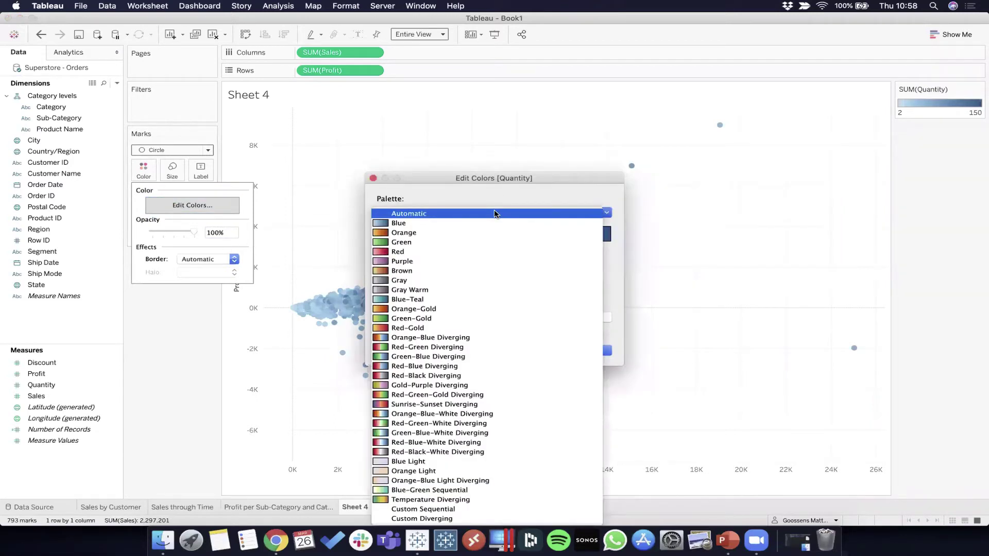
click(442, 338)
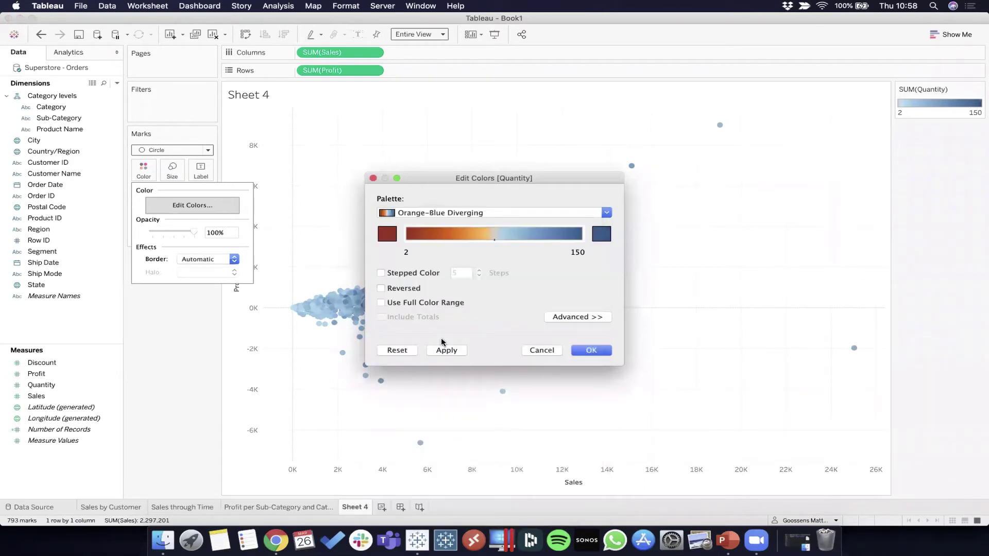
click(577, 350)
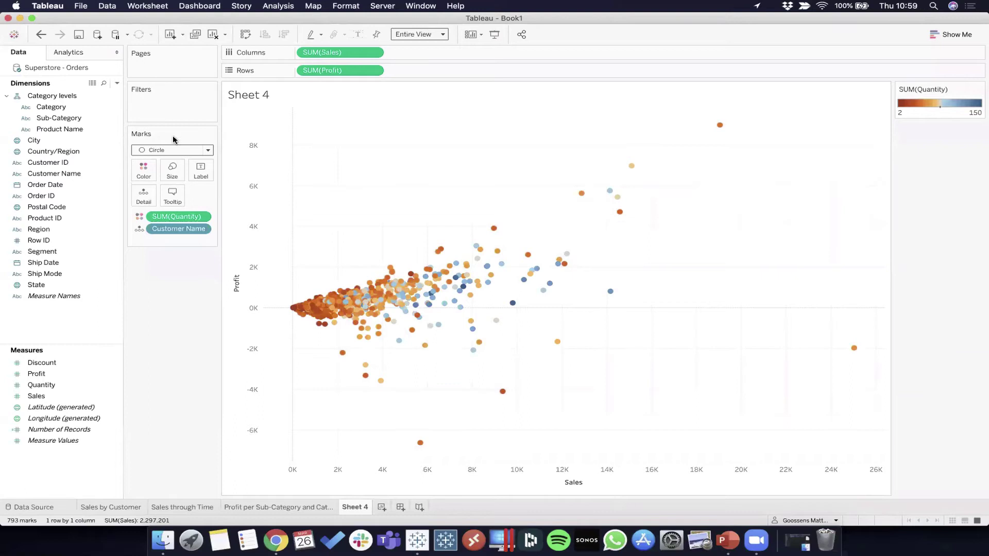
Enlarge all scatter marks with the Size slider.
click(166, 172)
drag(217, 197, 189, 200)
click(172, 329)
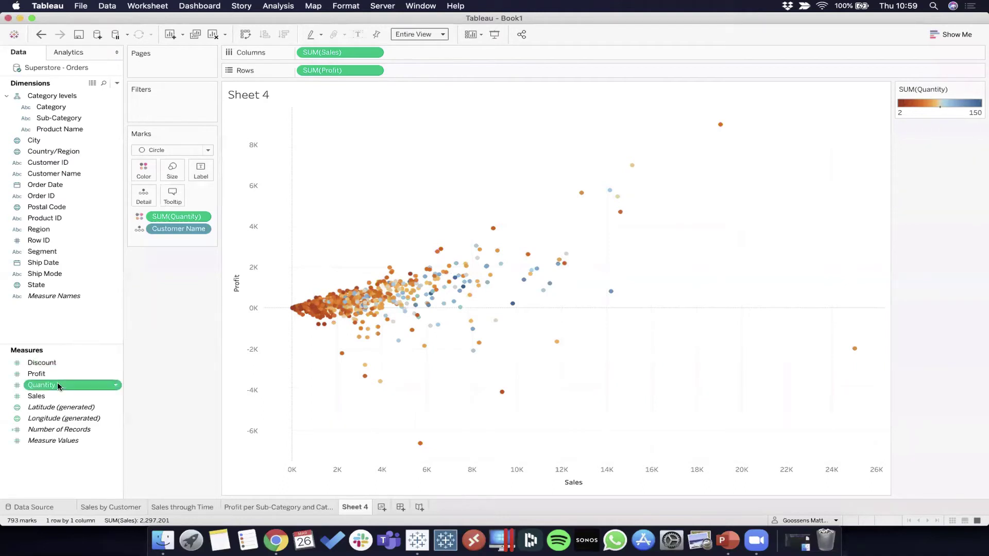
Size the circles by SUM(Quantity) and nudge the size slider slightly larger.
drag(57, 382, 167, 174)
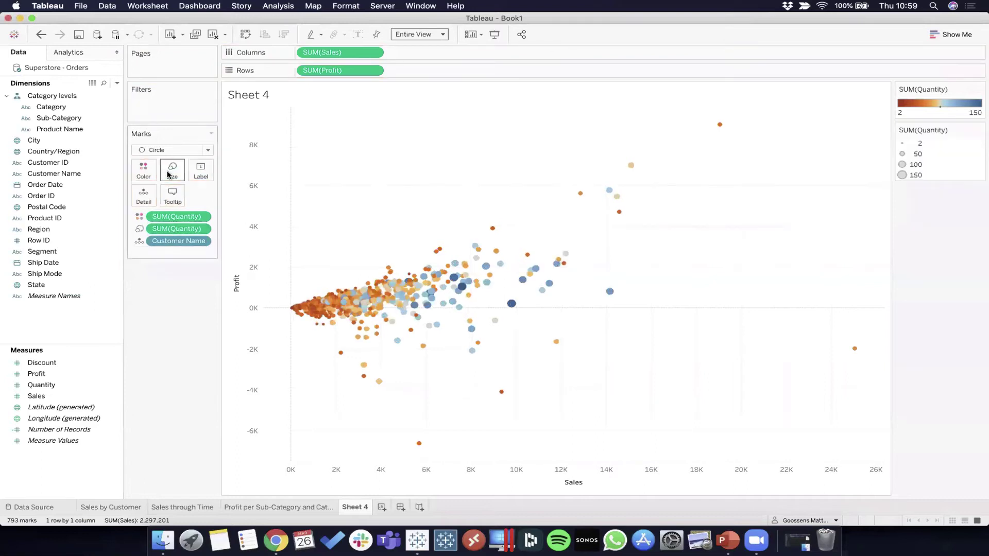
click(168, 174)
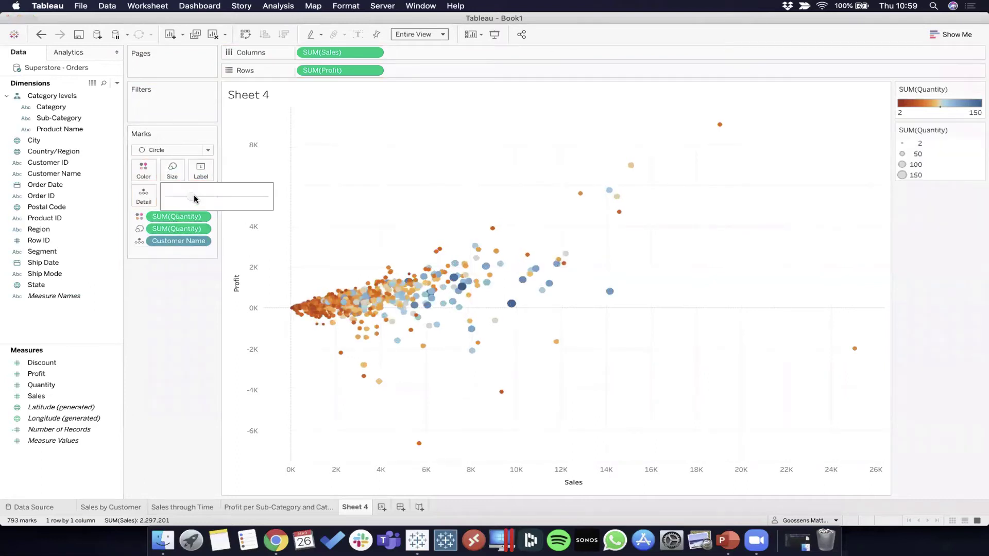
drag(196, 198, 197, 200)
click(182, 327)
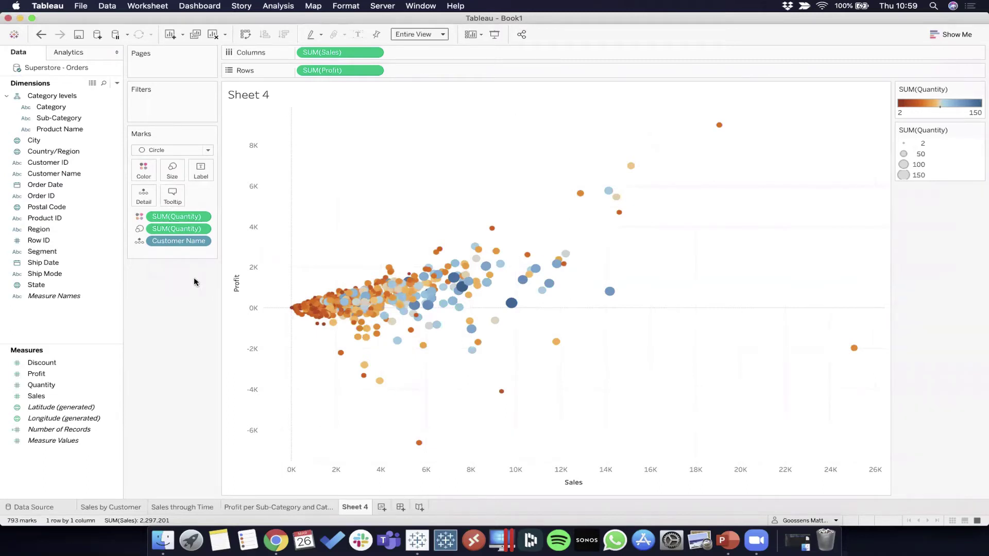
click(172, 169)
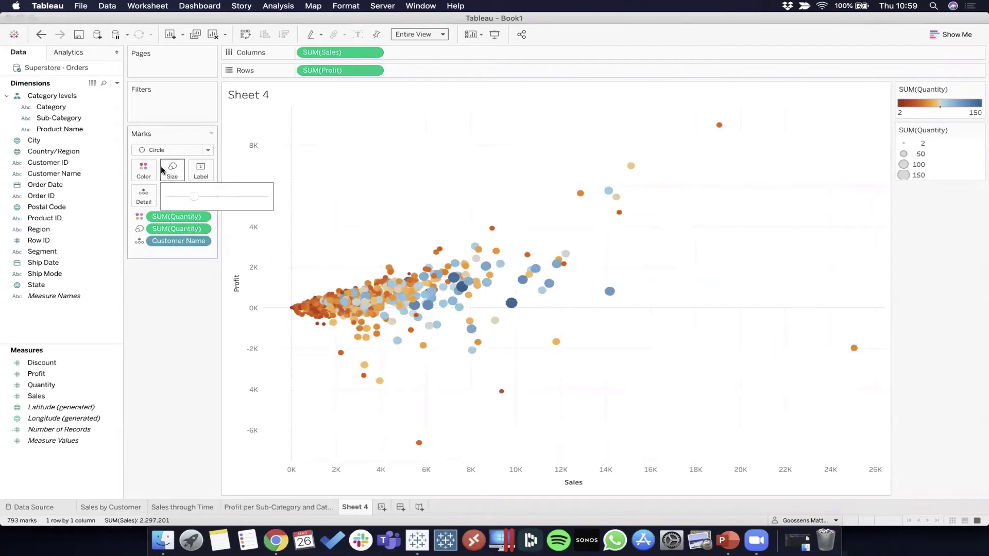
click(146, 170)
click(149, 172)
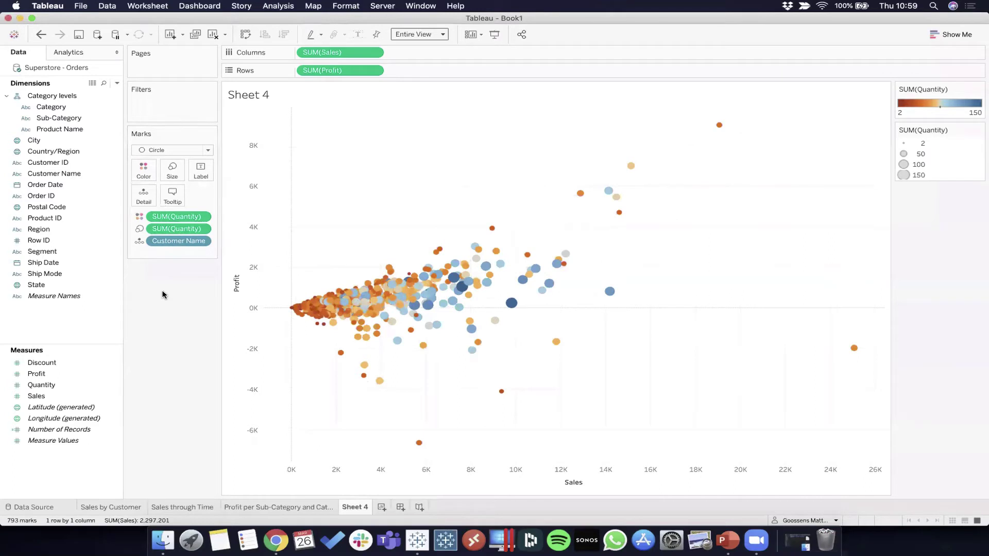
click(978, 133)
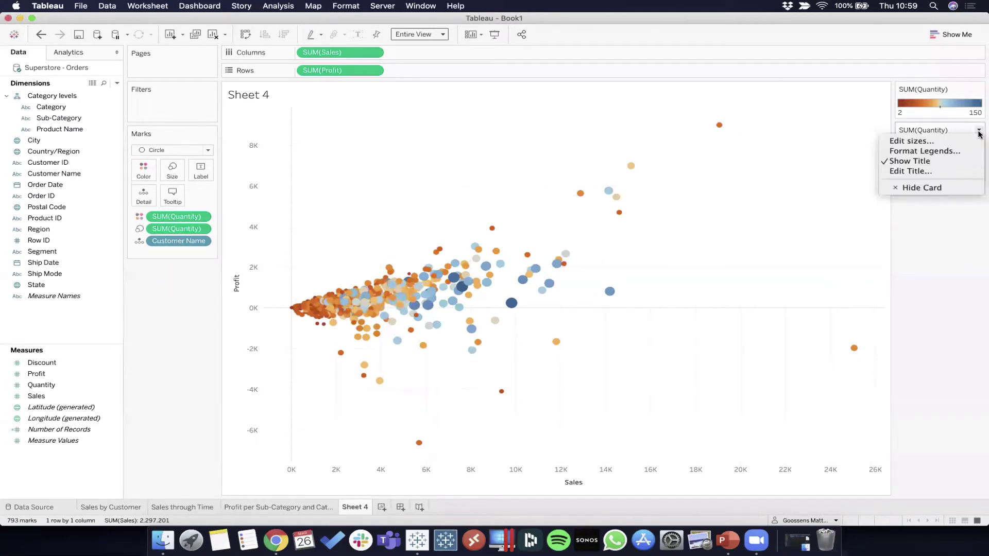
click(978, 134)
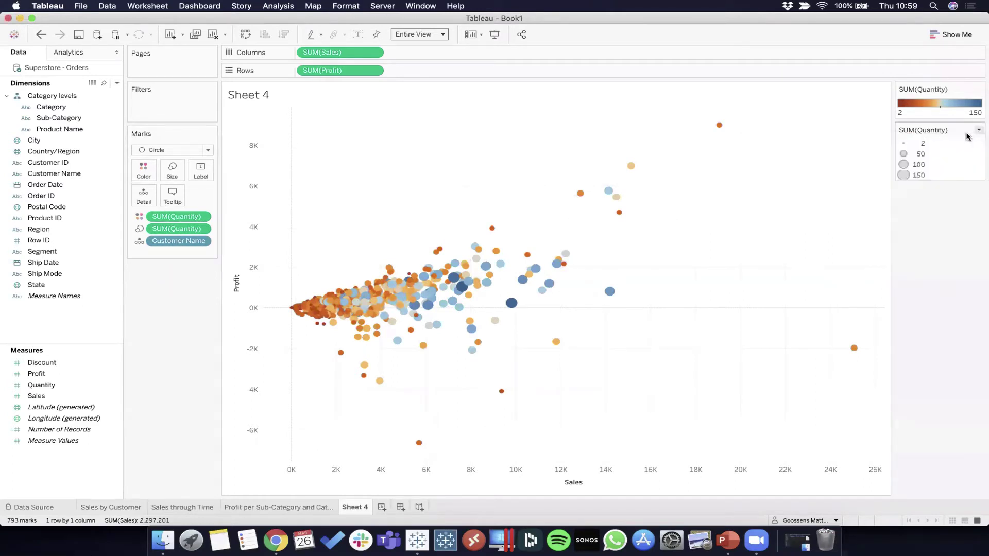
In Edit Sizes, keep automatic sizing and drag the mark size range wider.
double_click(951, 155)
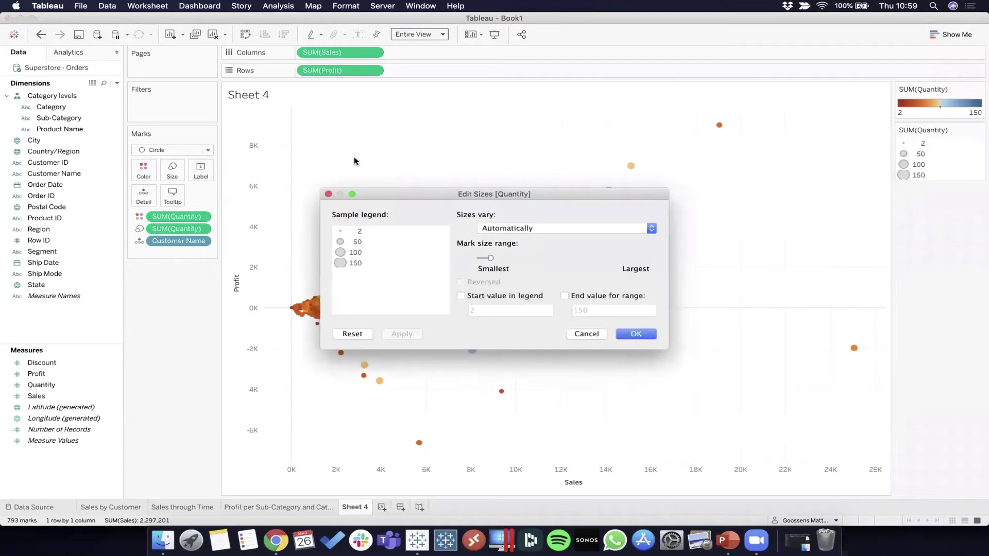
key(Escape)
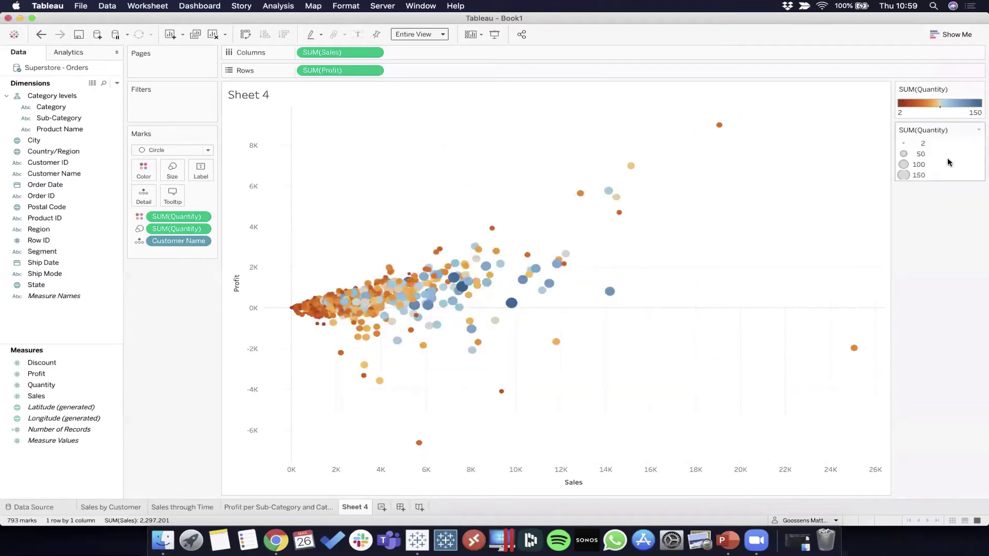
double_click(947, 161)
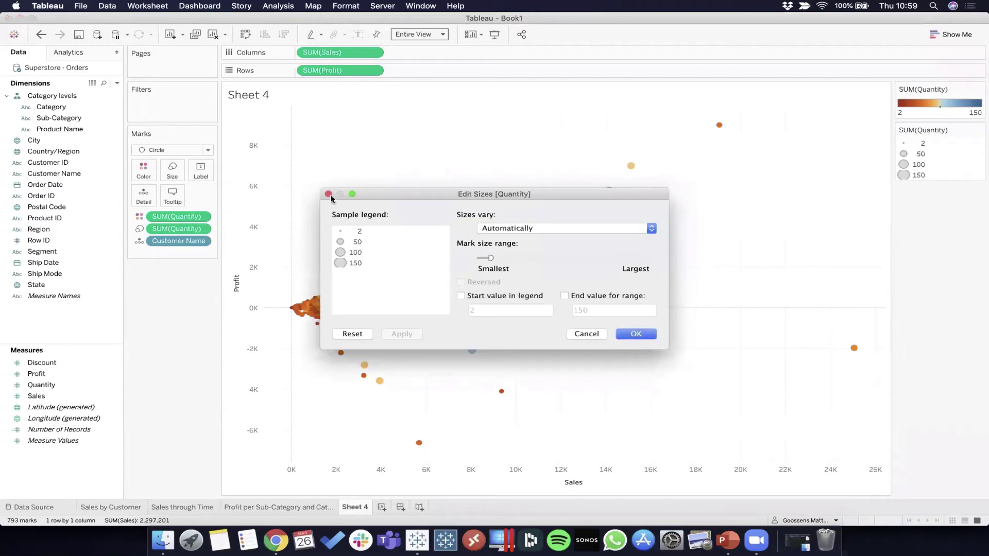
click(329, 195)
click(978, 132)
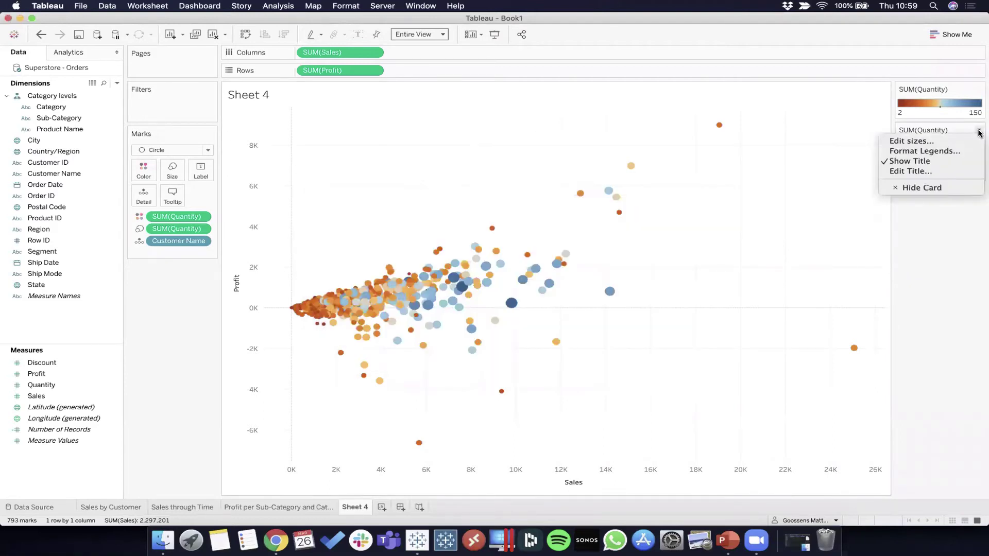
click(940, 140)
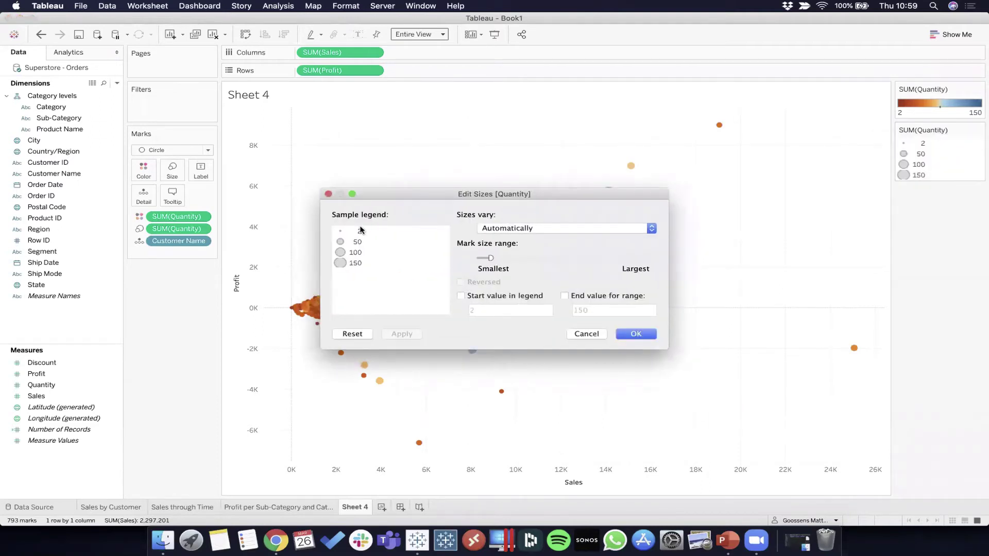
click(531, 228)
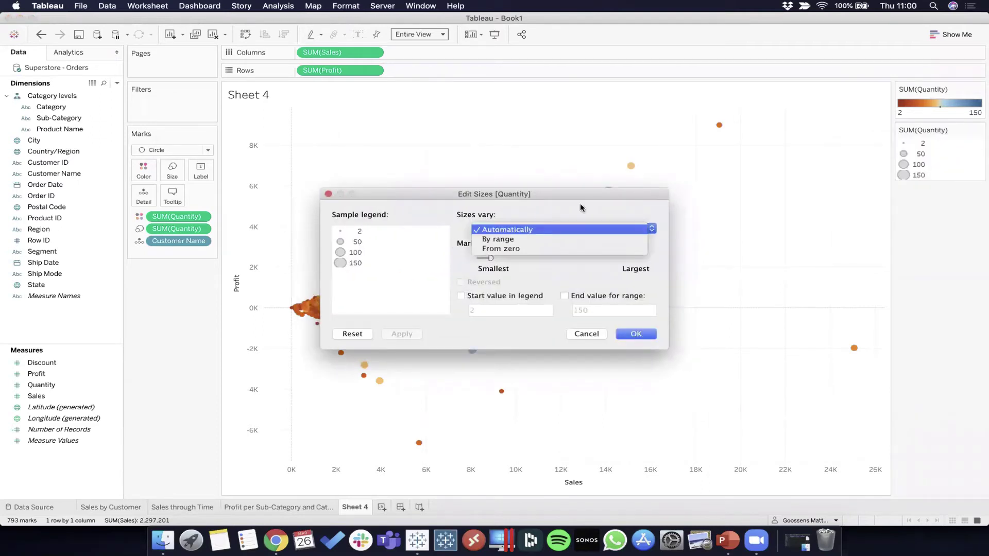
click(600, 206)
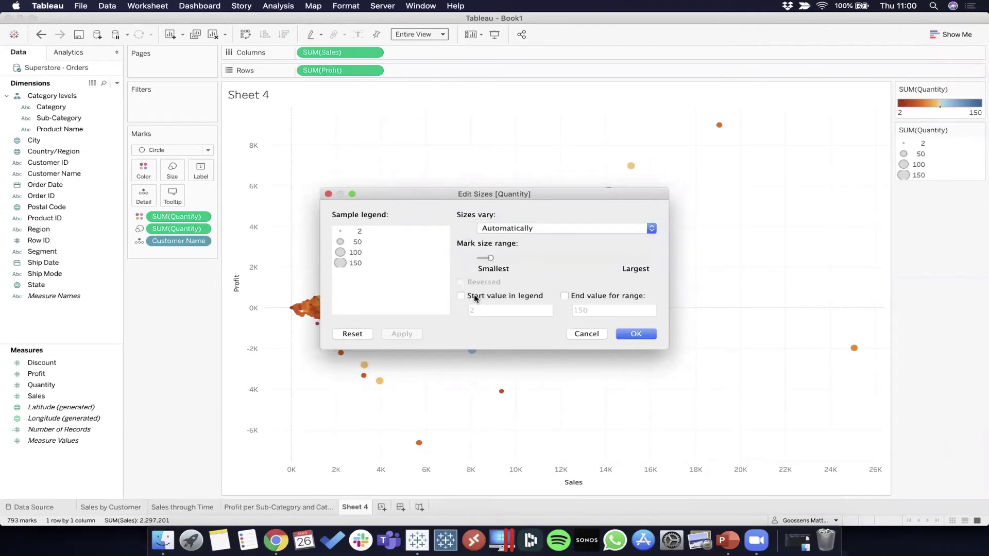
mouse_move(490, 257)
mouse_down()
mouse_move(503, 257)
mouse_move(487, 258)
mouse_up()
click(652, 334)
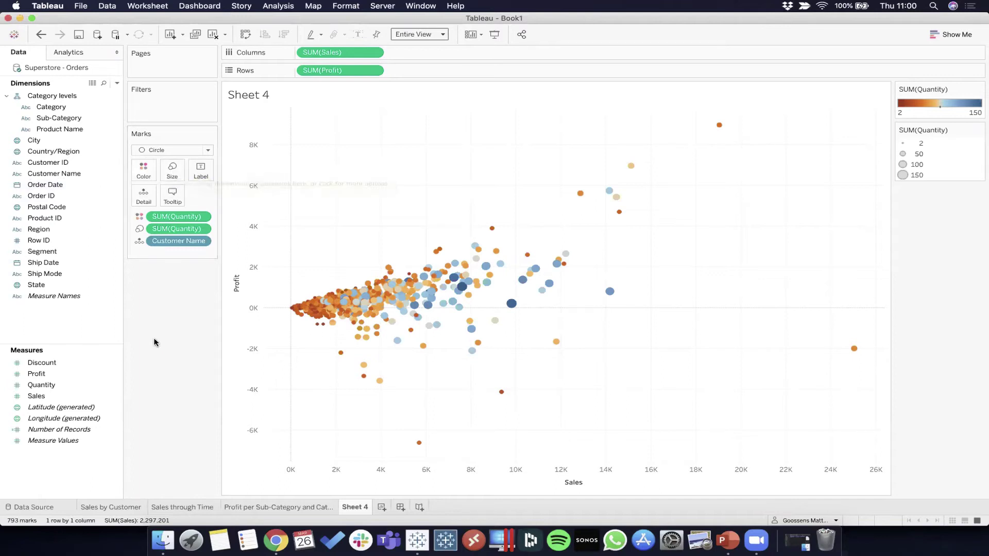
Turn on Show mark labels so Profit values like 8,981 and -6,626 appear.
click(205, 175)
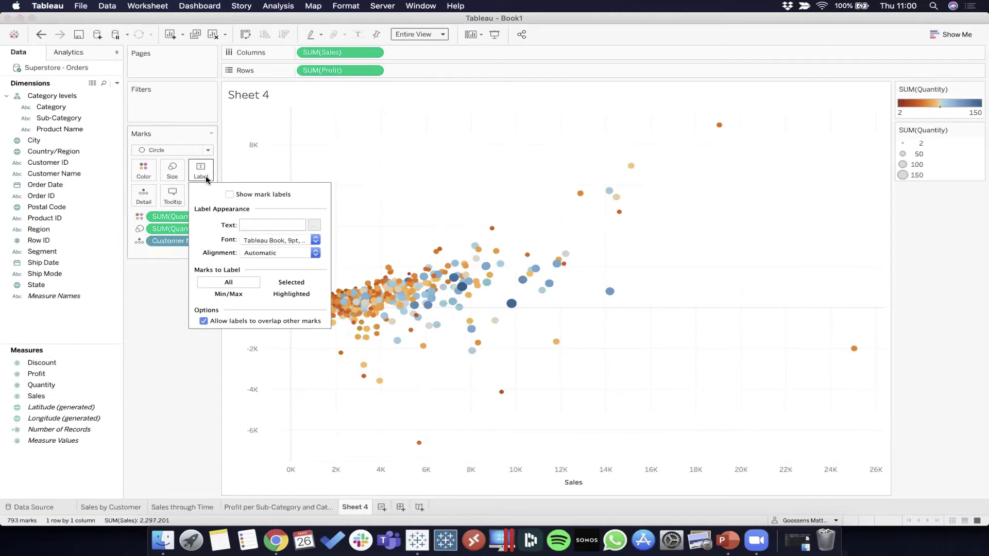
click(229, 195)
click(146, 303)
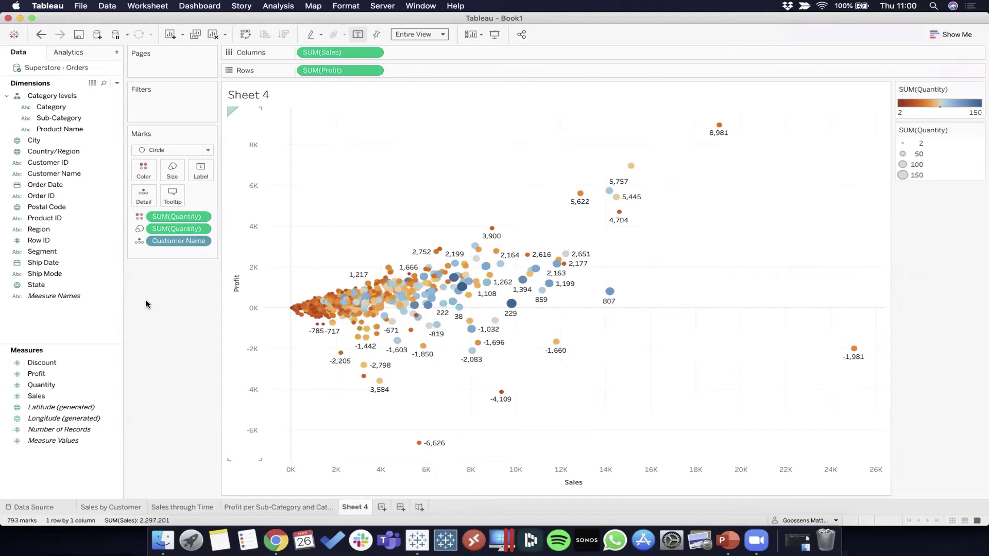
Allow labels to overlap other marks and label only selected marks.
click(201, 172)
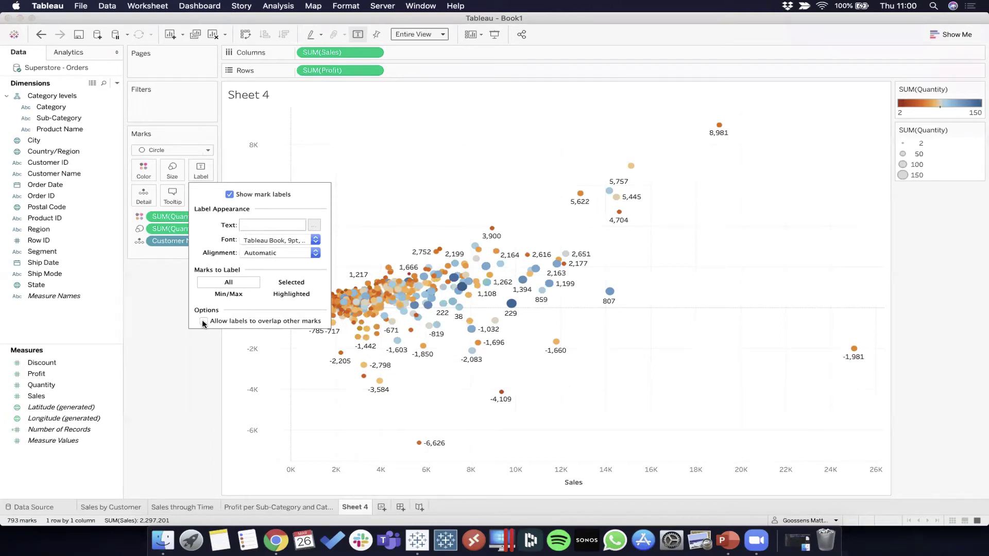
click(203, 321)
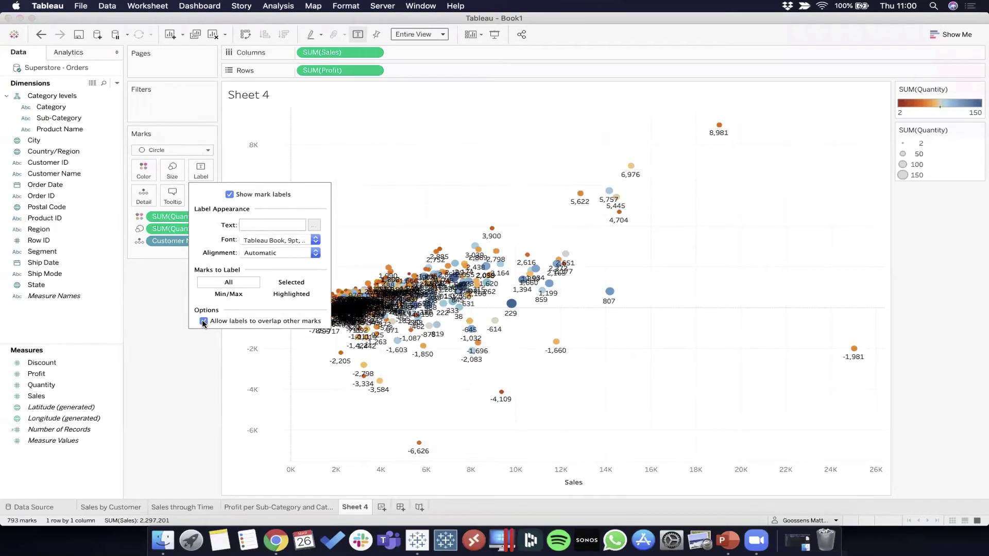
click(165, 373)
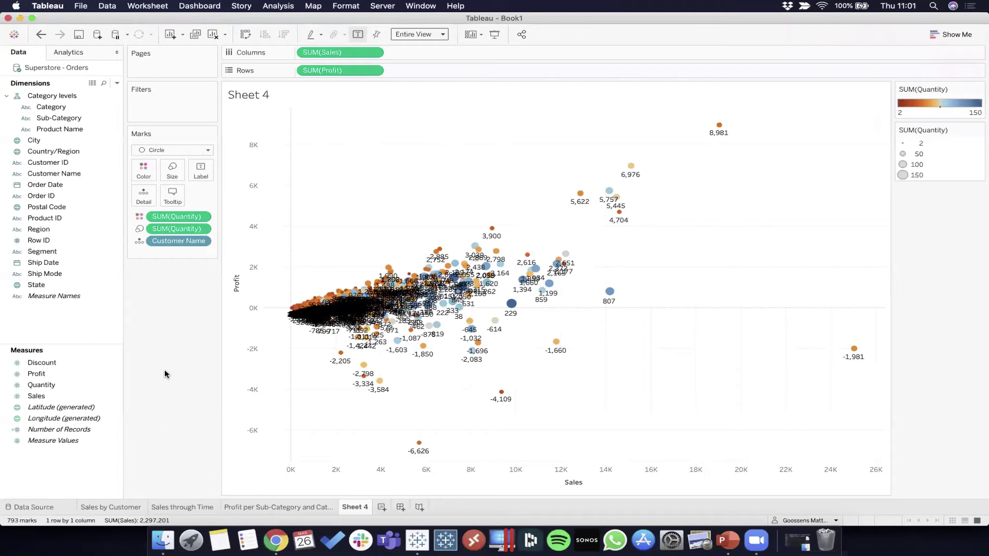
click(197, 178)
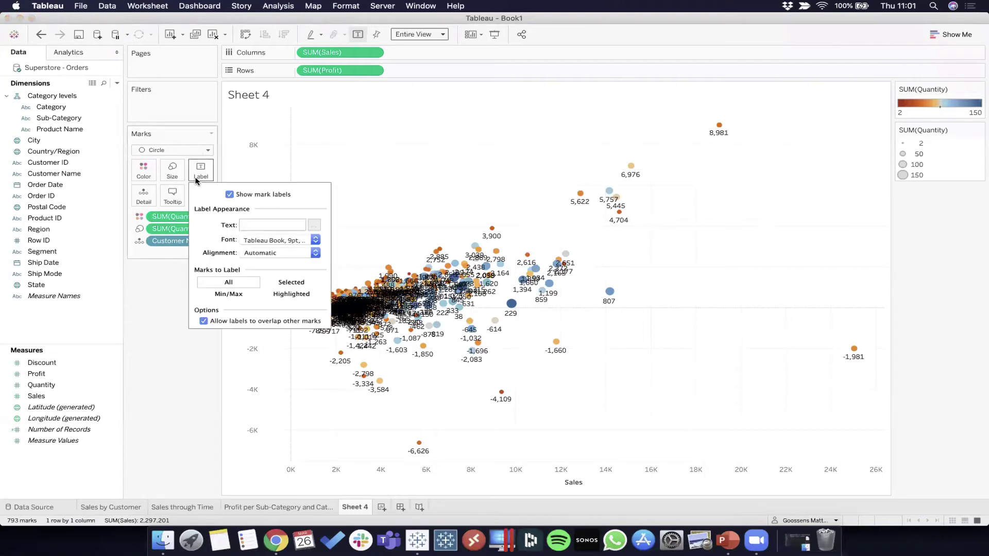
click(204, 321)
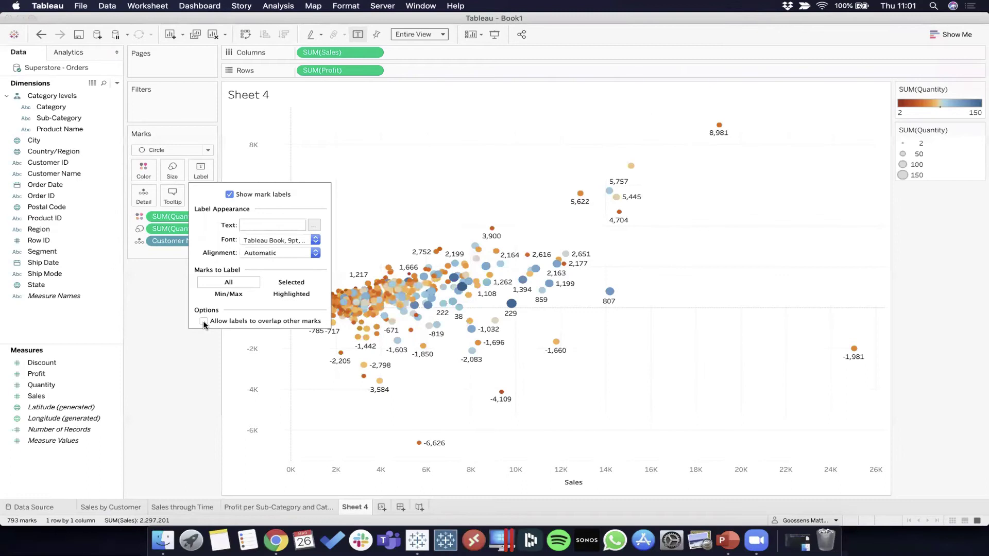
click(203, 321)
click(292, 283)
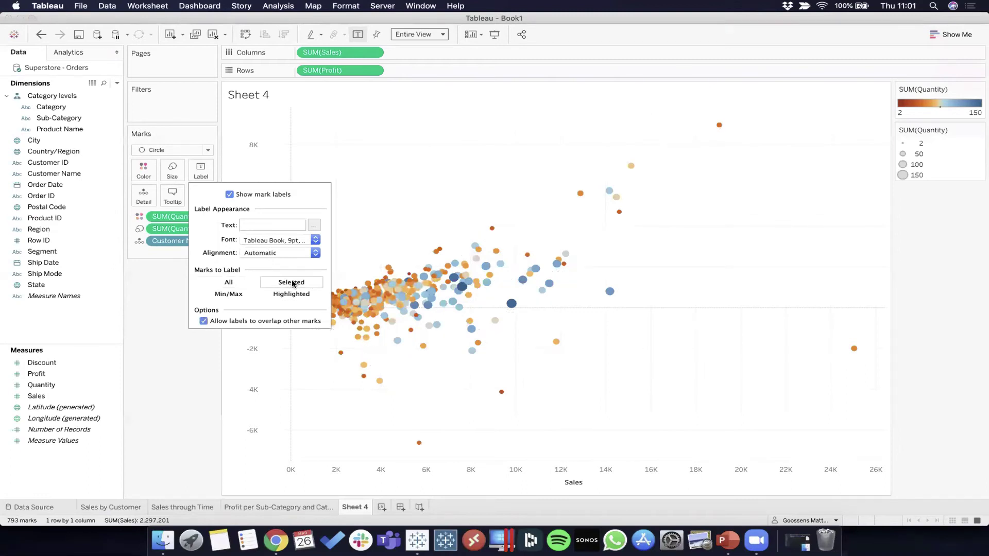
click(291, 294)
click(286, 282)
click(292, 294)
click(289, 283)
click(292, 293)
click(294, 283)
click(166, 286)
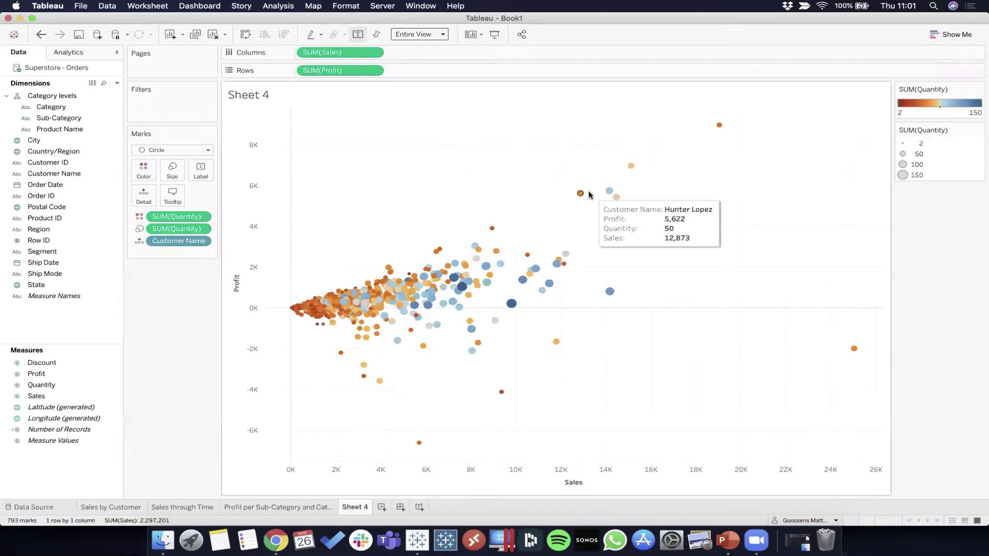
drag(592, 136, 689, 245)
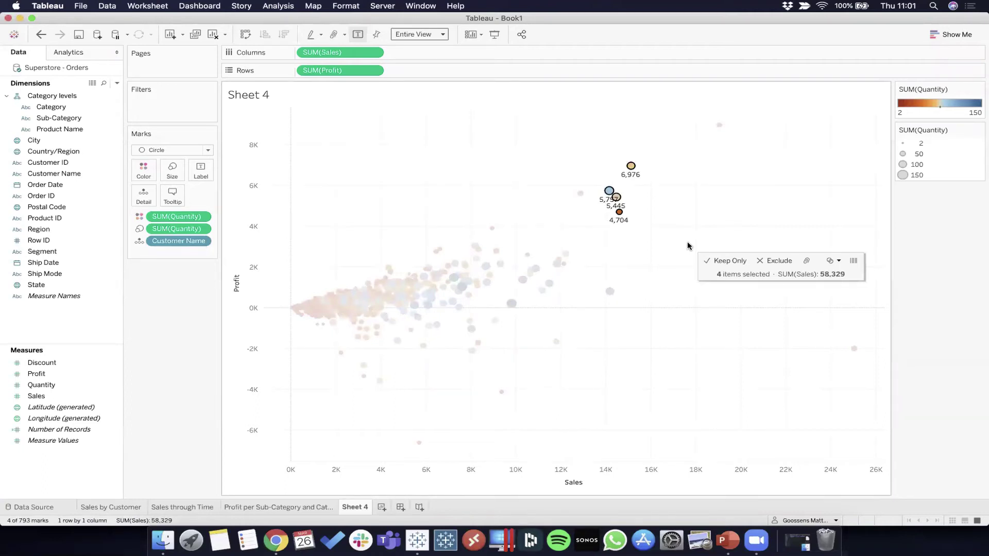
click(688, 245)
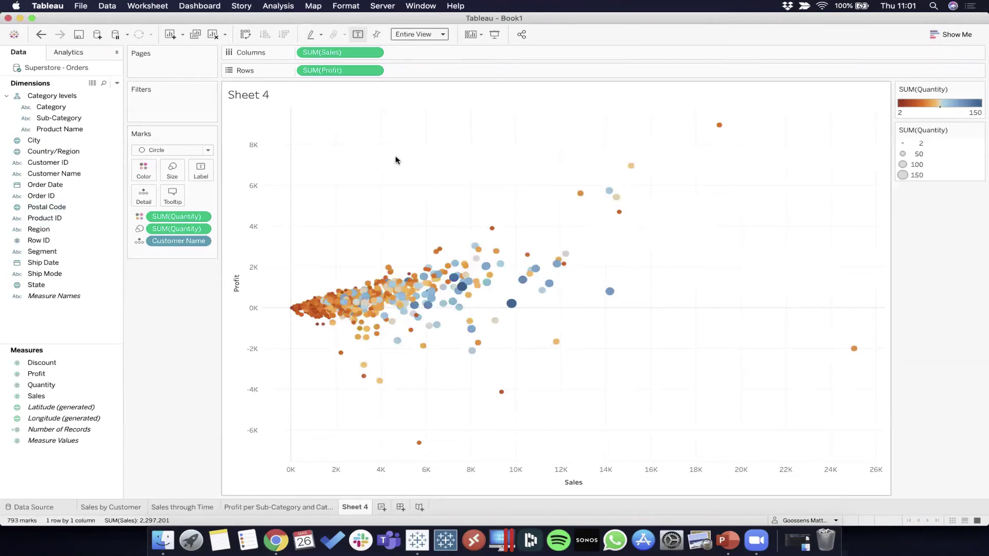
drag(396, 160, 540, 254)
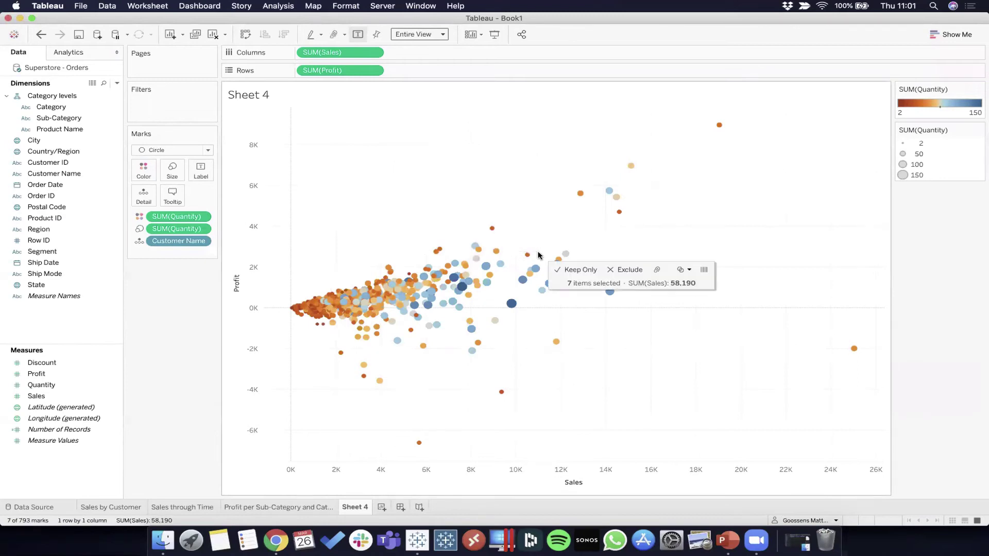
click(458, 161)
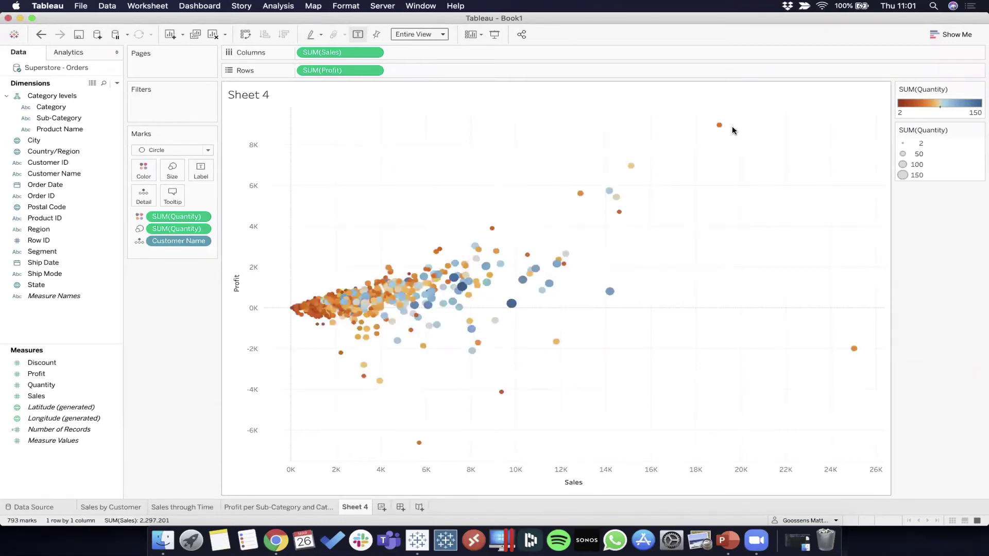
click(719, 125)
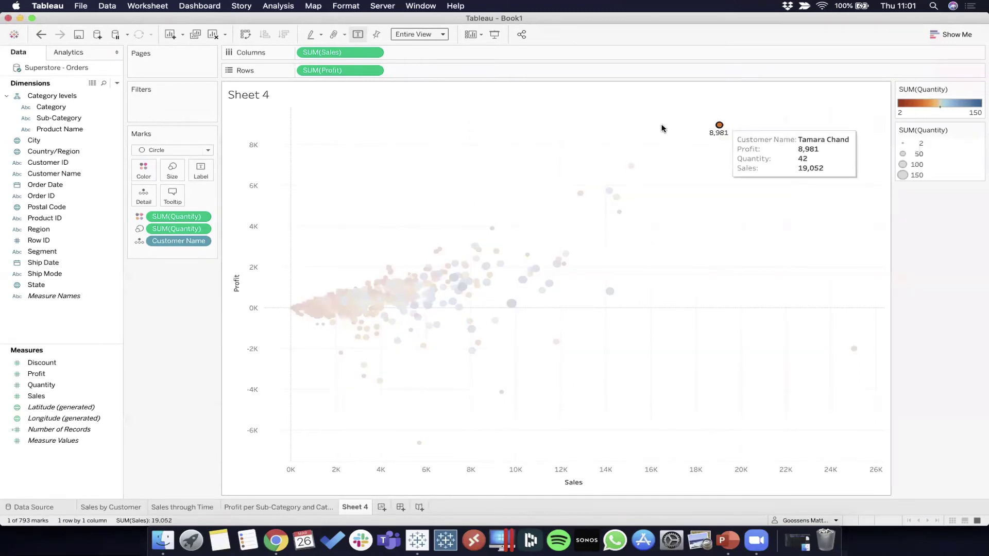
click(719, 125)
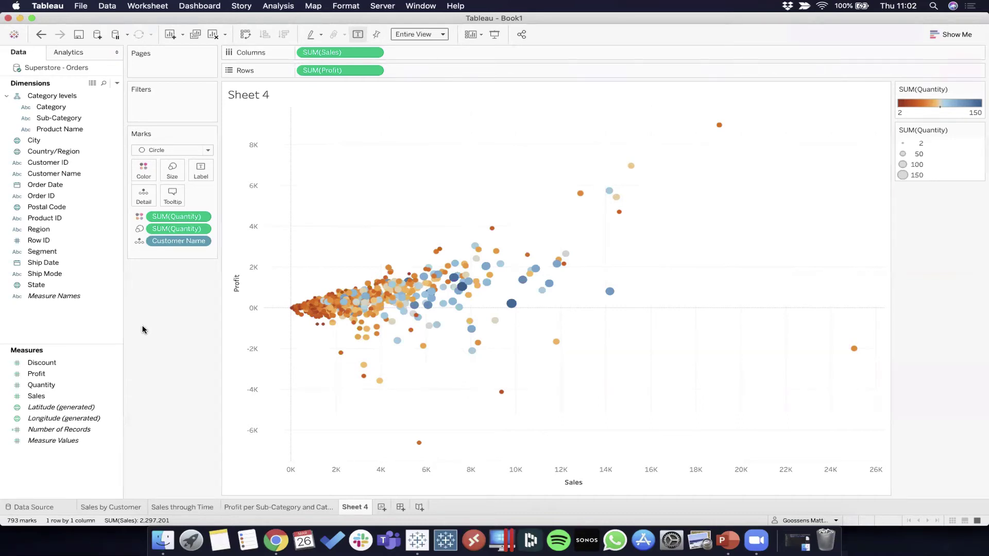
Switch Marks to Label from Selected to Highlighted, testing it on a customer mark.
mouse_move(587, 199)
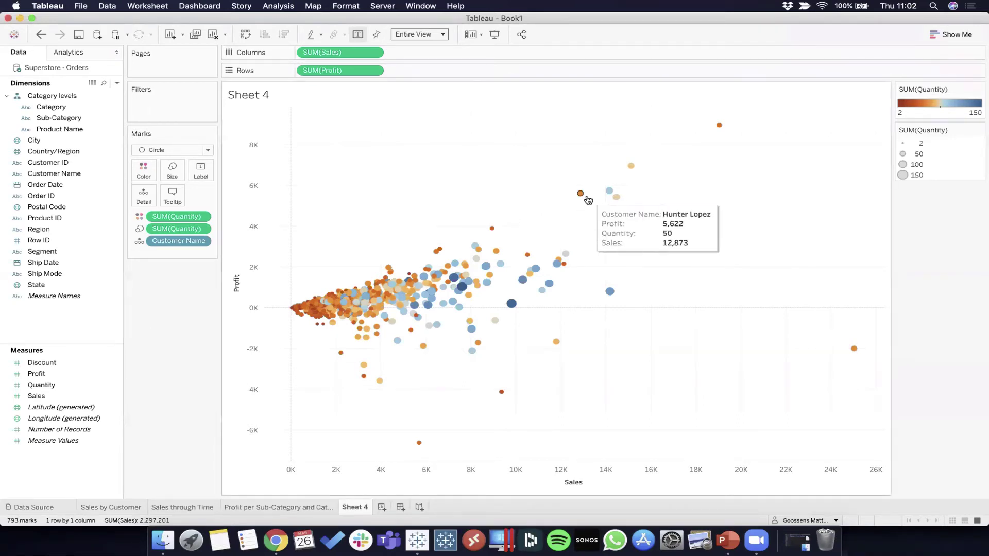
click(630, 166)
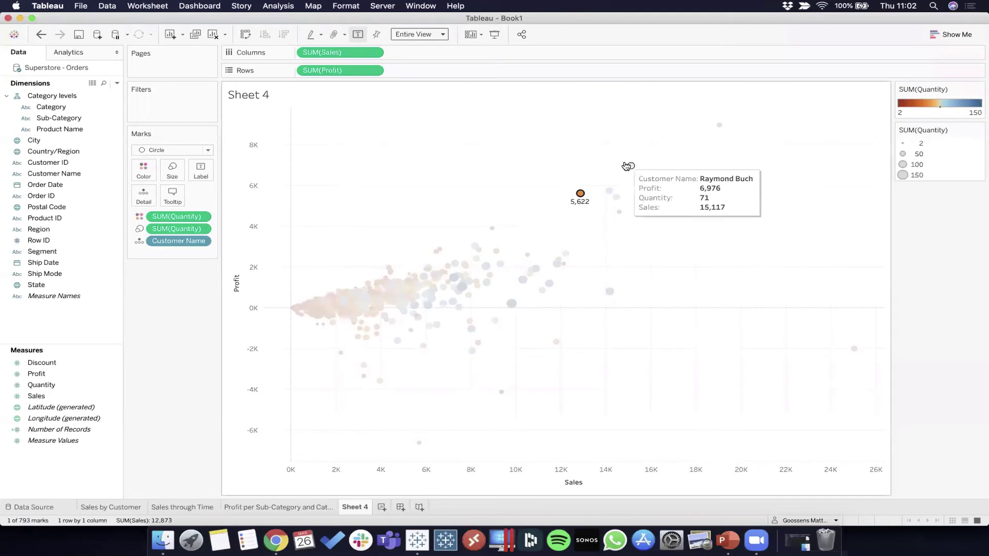
click(647, 132)
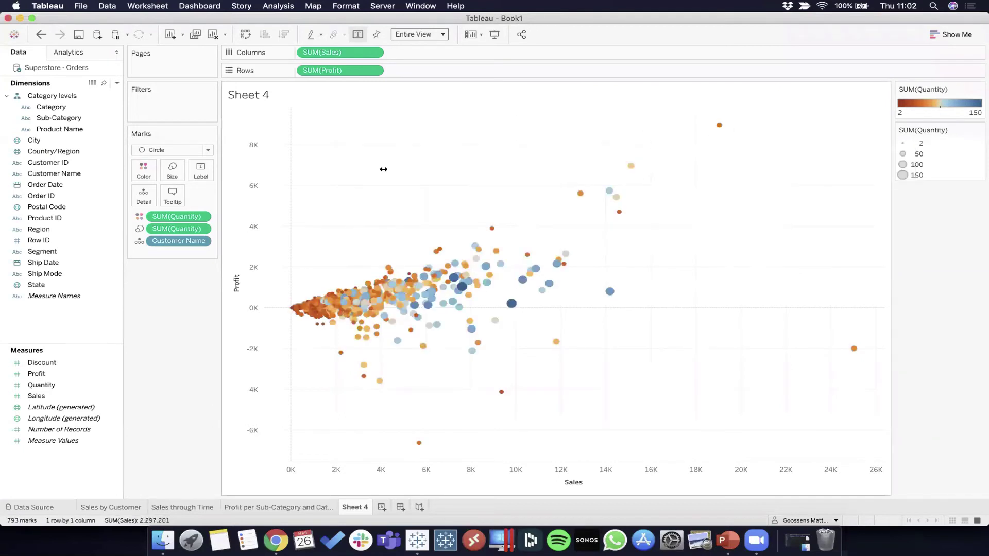
click(200, 170)
click(308, 294)
click(506, 181)
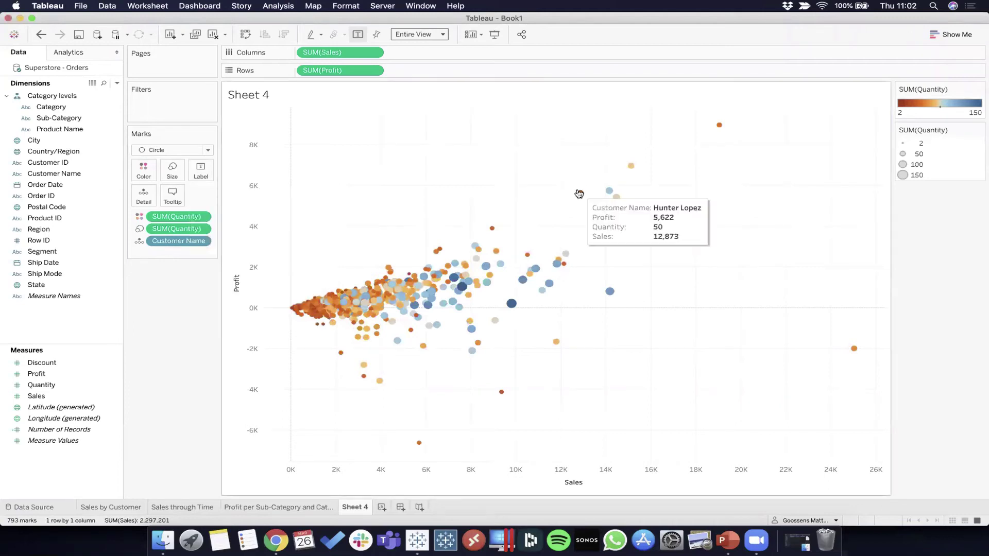
click(580, 194)
click(535, 211)
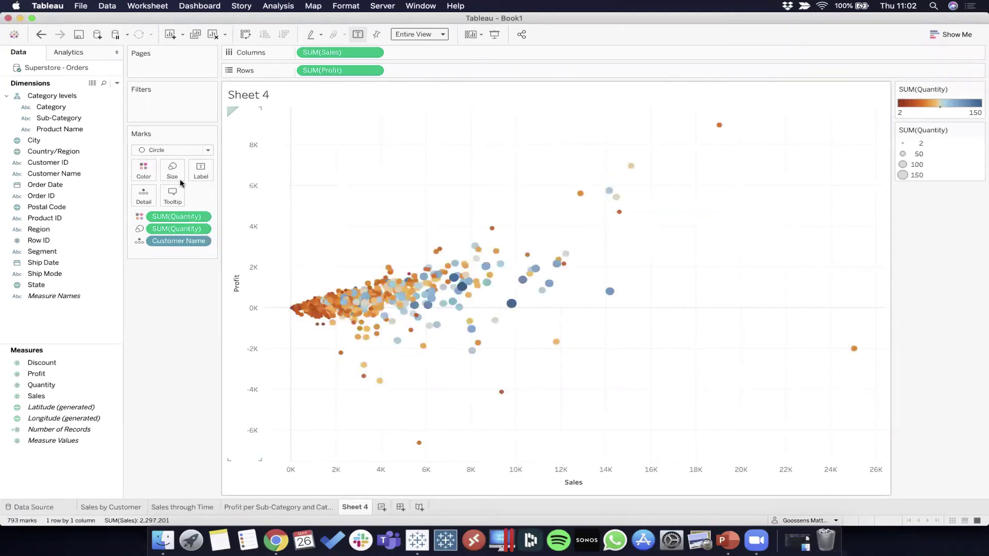
click(195, 168)
click(153, 325)
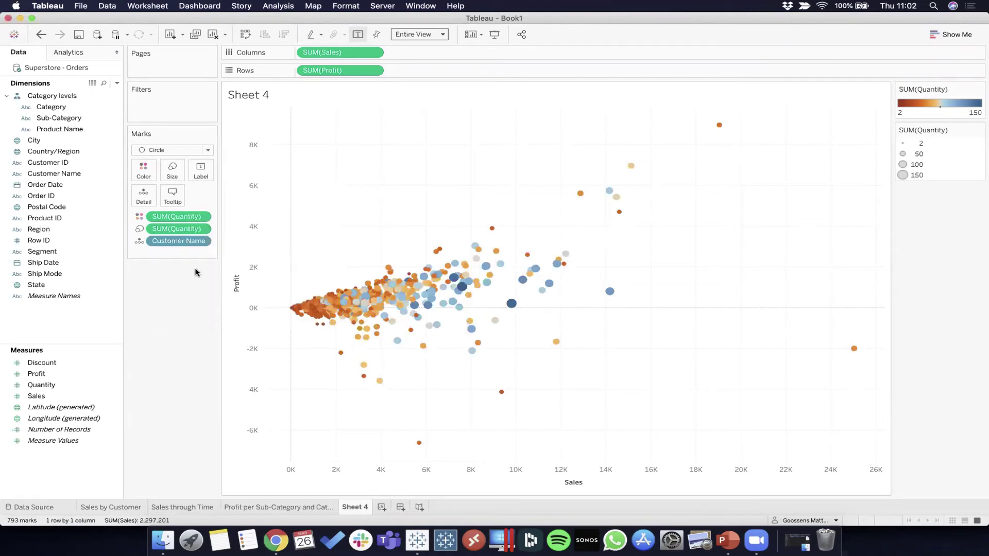
Show a highlighter for the Customer Name field on the scatterplot.
right_click(156, 241)
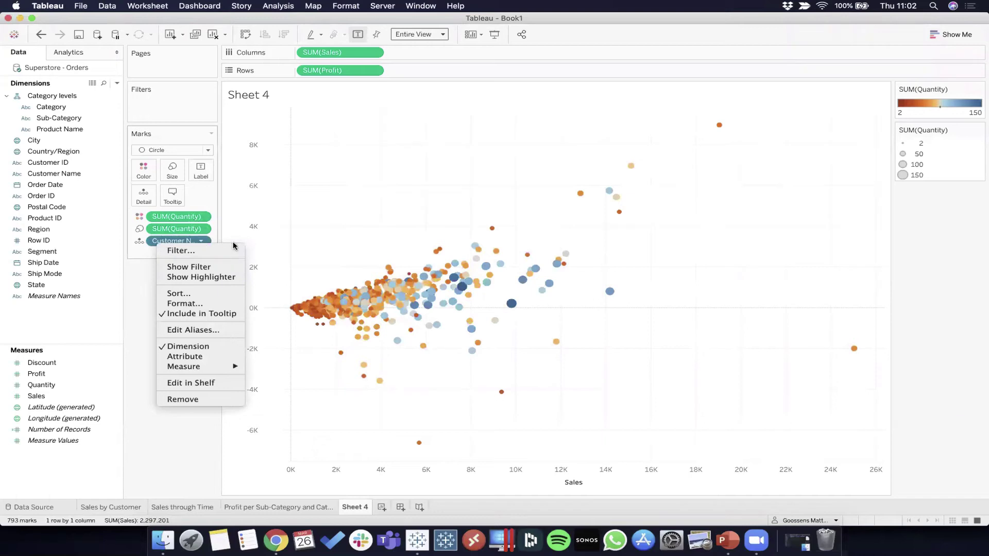
click(237, 277)
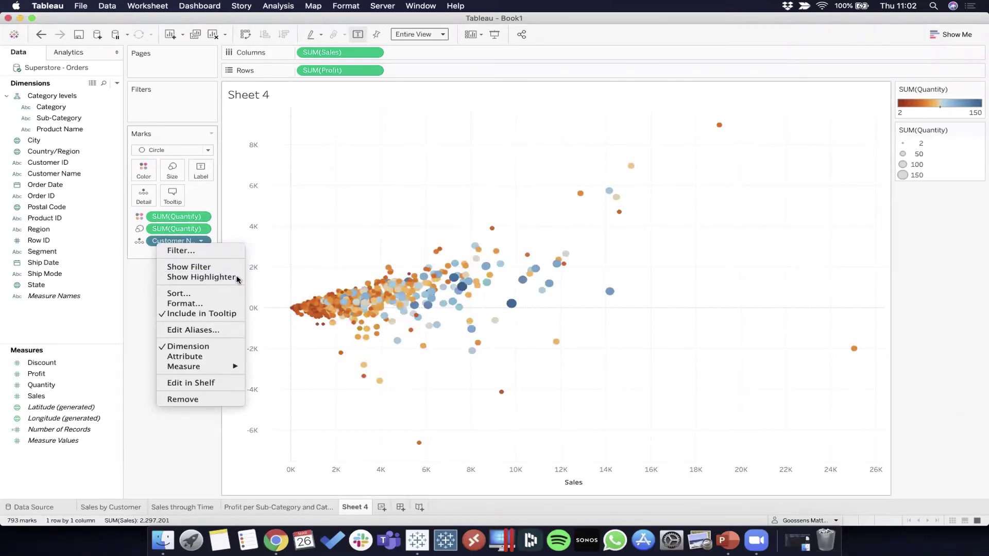
right_click(164, 240)
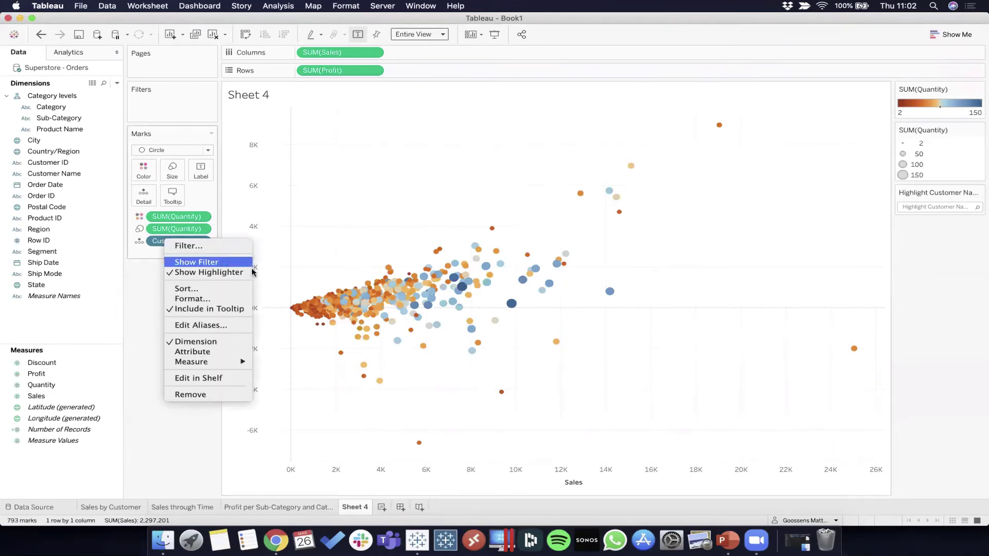
click(136, 274)
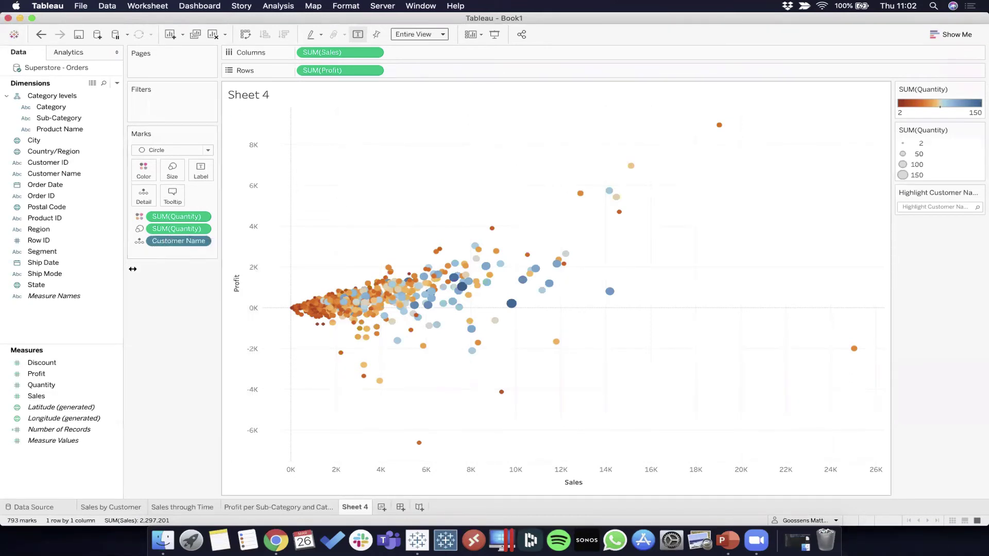
right_click(181, 240)
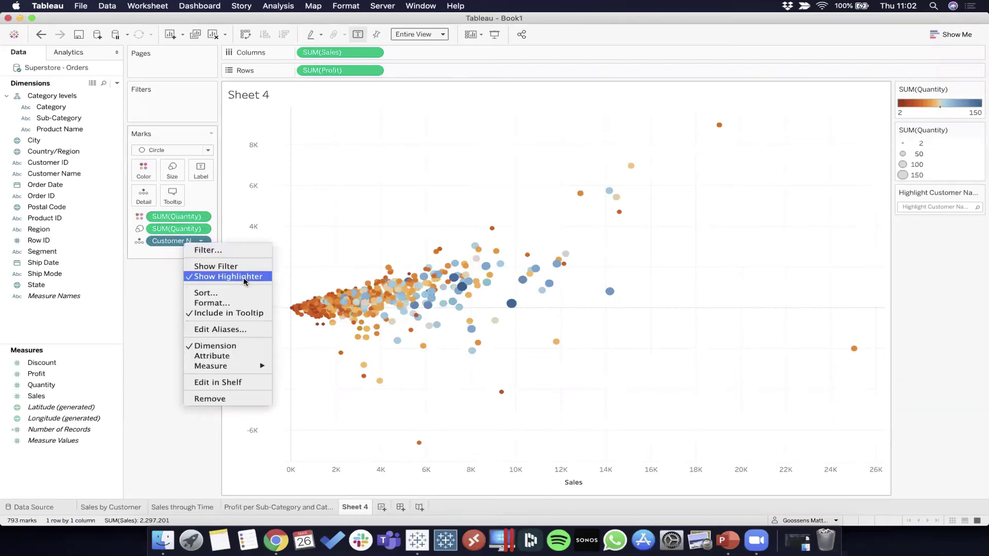
Search 'tam' in the highlighter, highlight one matching customer, then clear it.
click(944, 205)
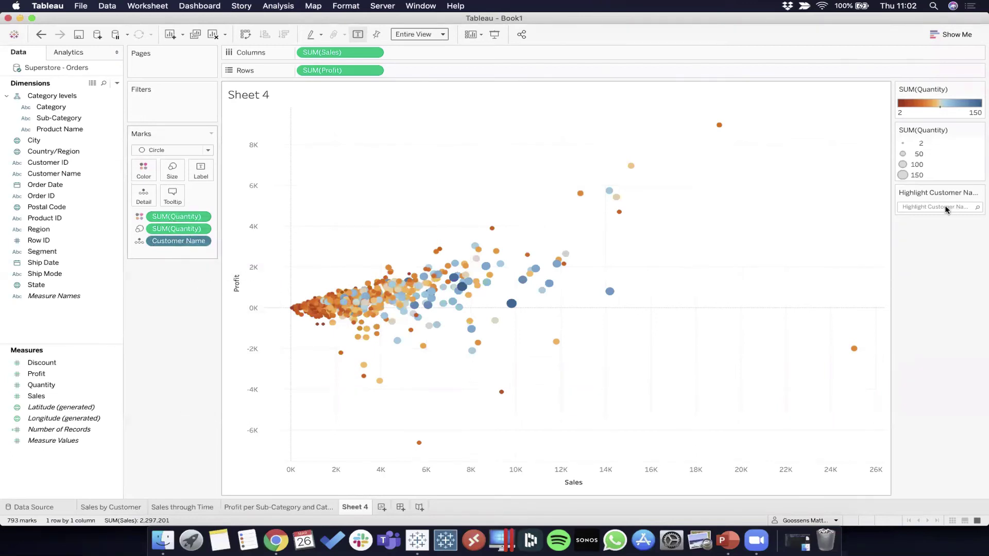
click(945, 205)
text(tam)
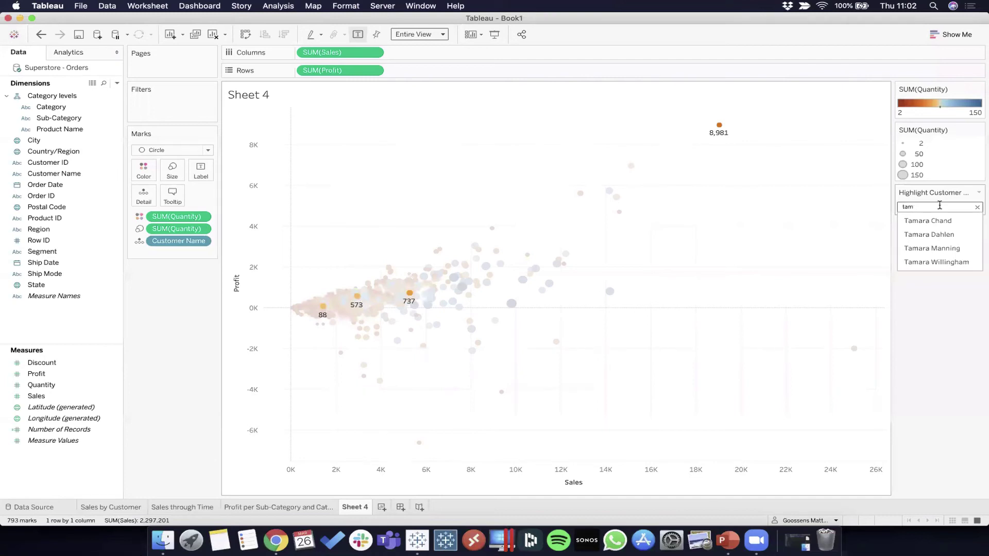
click(941, 221)
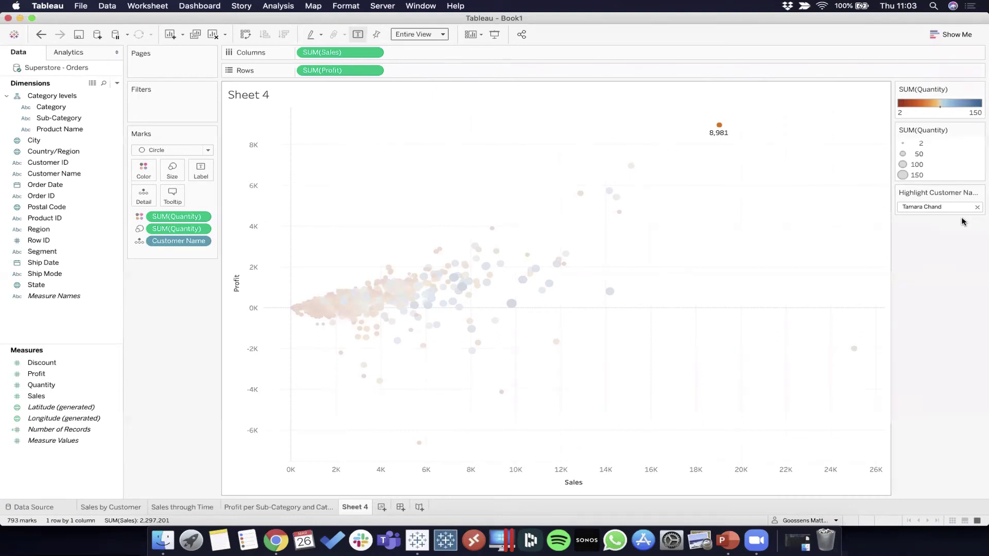
click(977, 206)
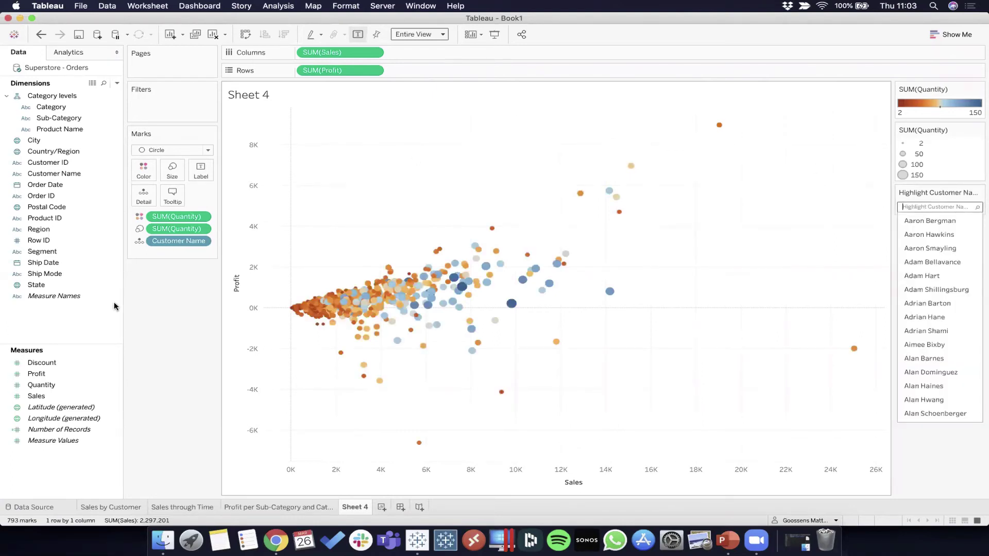
click(137, 312)
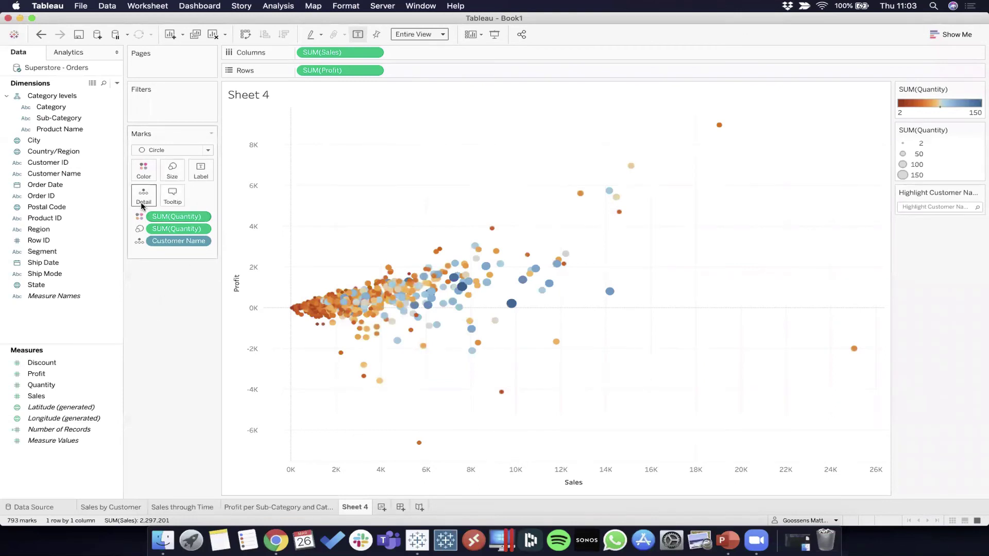
mouse_move(493, 229)
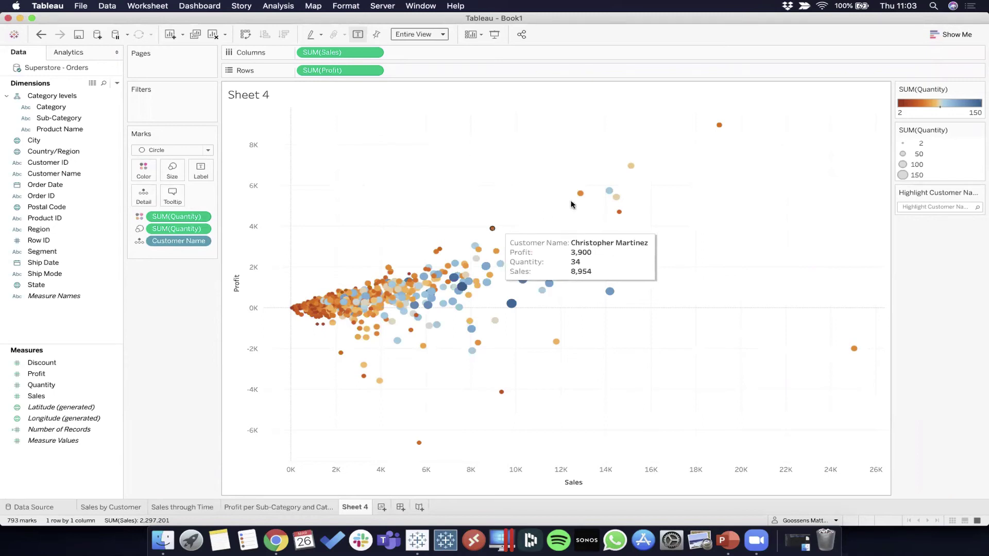
mouse_move(614, 200)
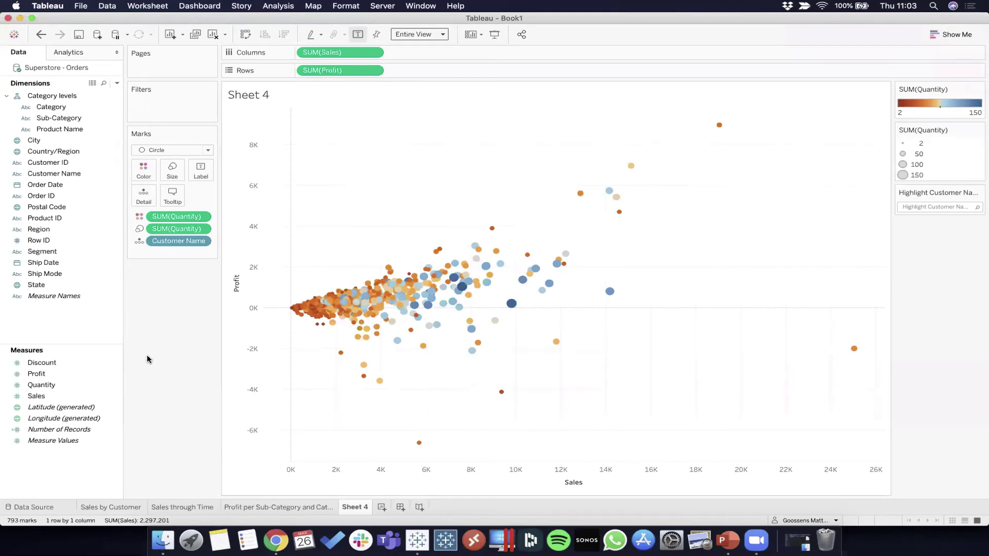
Drop the Discount measure onto Tooltip so SUM(Discount) shows in mark tooltips.
mouse_move(479, 281)
click(48, 361)
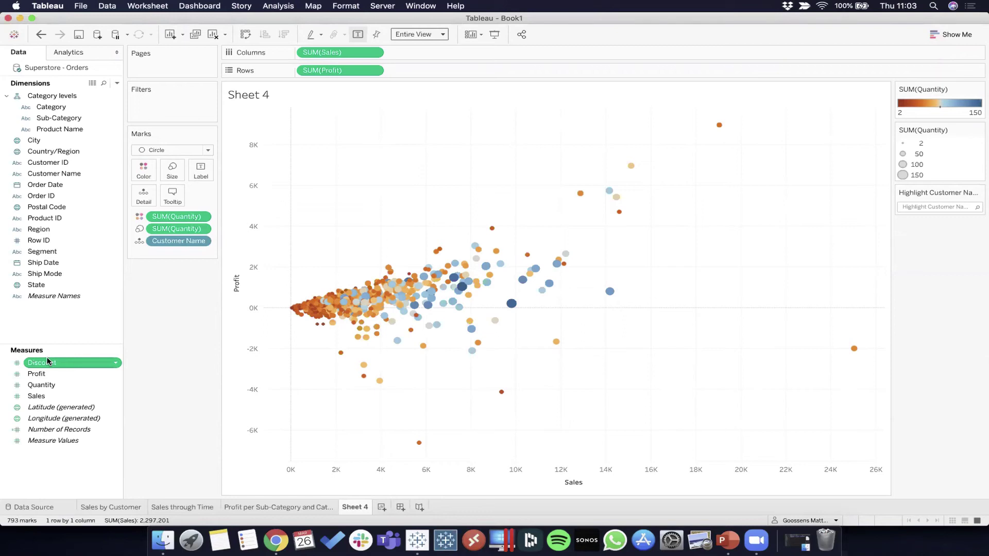
drag(42, 365, 170, 200)
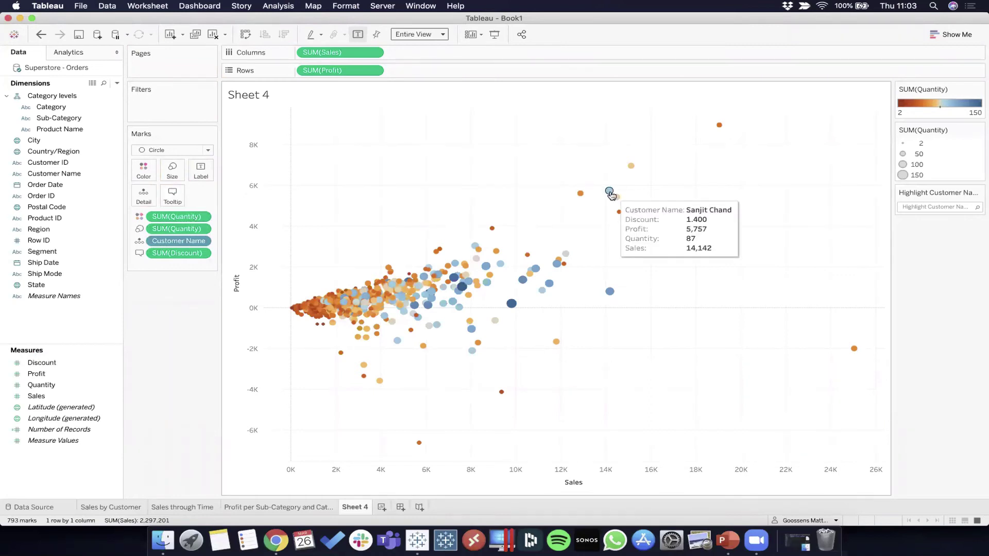
mouse_move(721, 125)
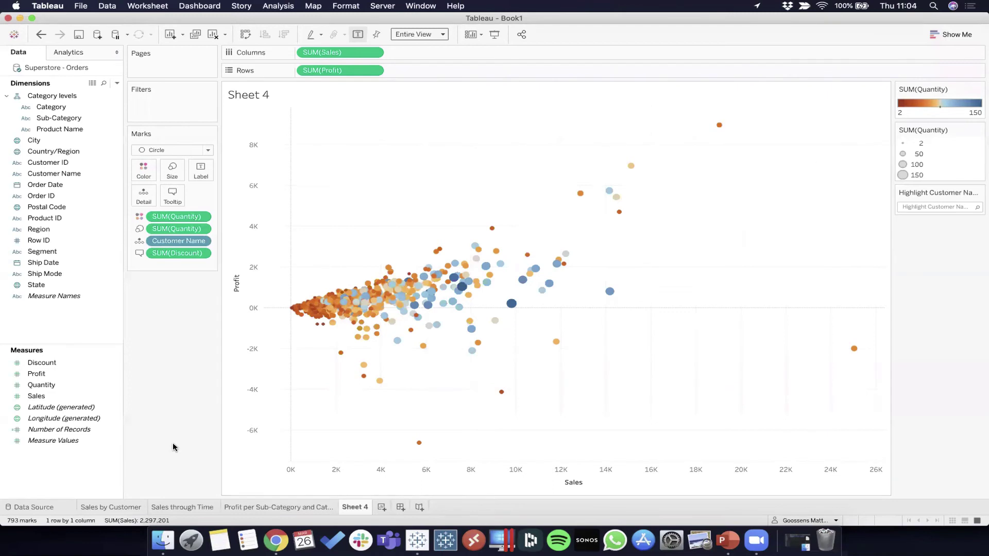
Look over the Sales through Time line chart, then go back to Sheet 4.
click(188, 508)
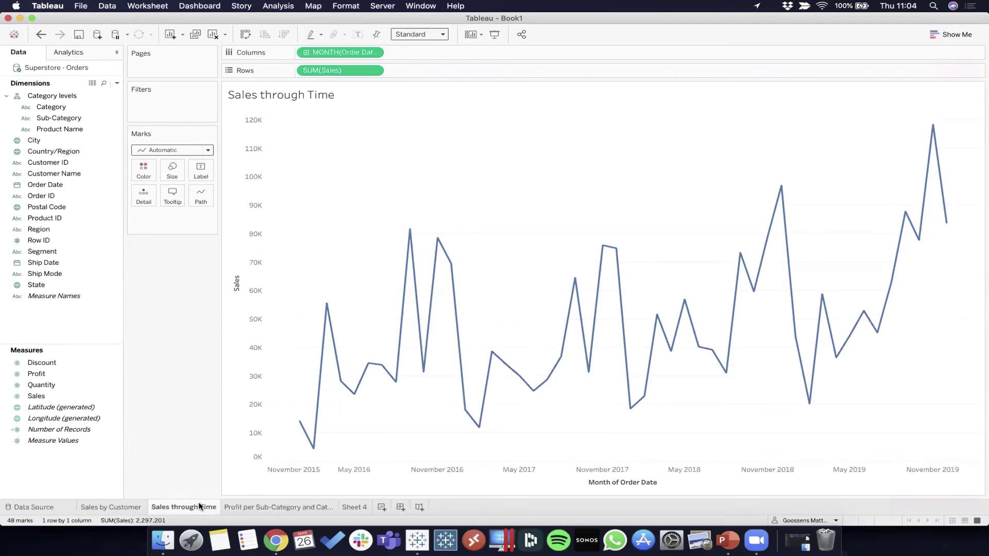
click(350, 508)
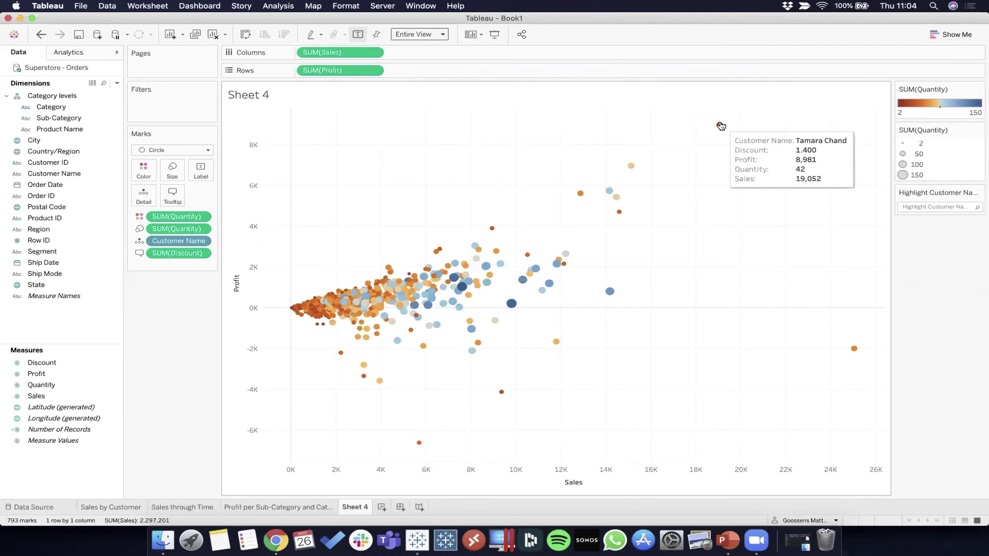
click(167, 507)
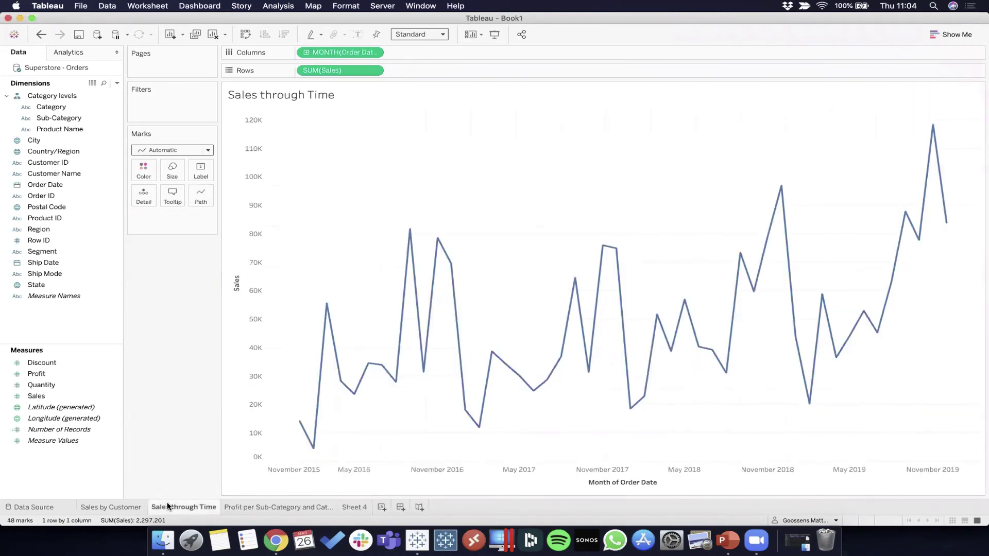
click(354, 510)
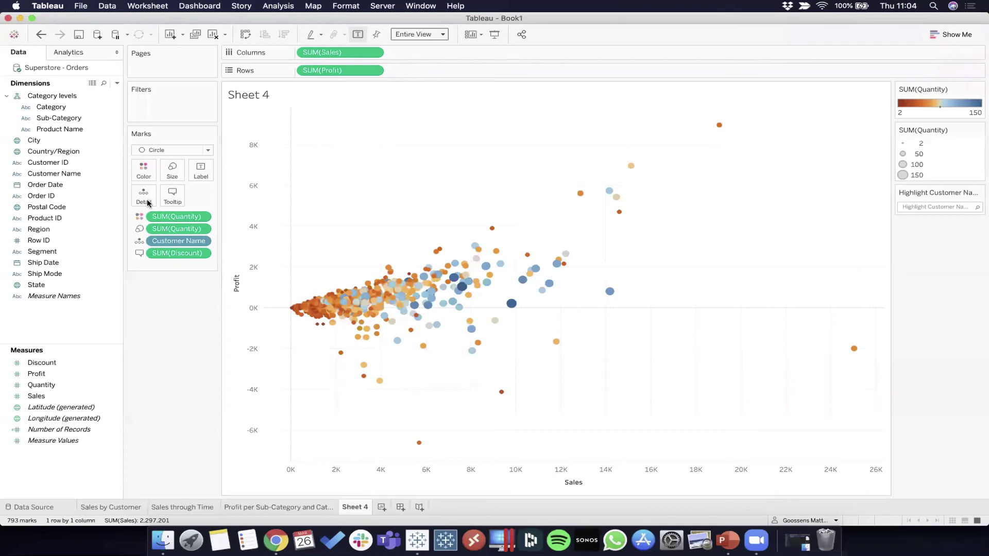
Add a new tooltip line after Sales and insert the Sales through Time sheet there.
click(178, 201)
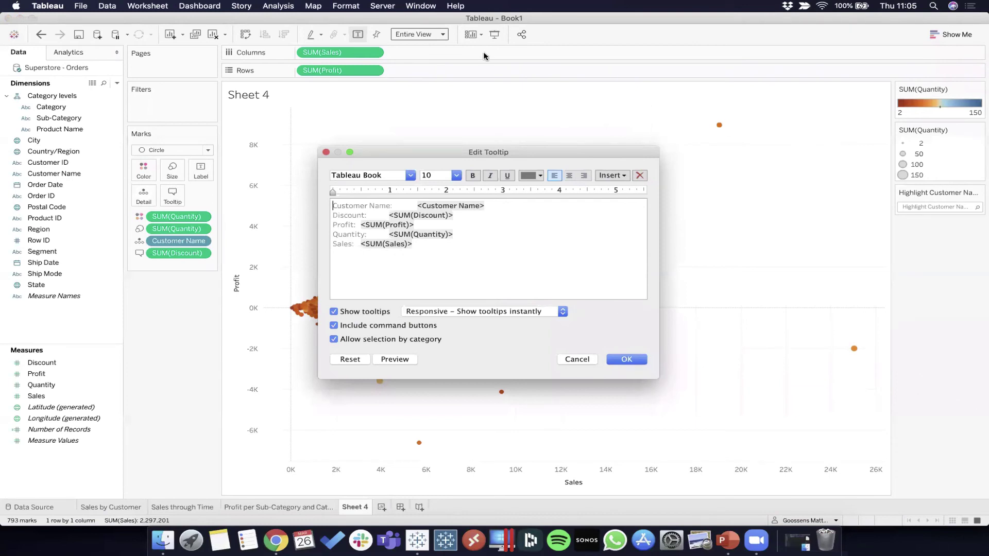
click(454, 240)
key(Return)
key(Return)
text(START HERE)
key(BackSpace)
key(BackSpace)
key(BackSpace)
key(BackSpace)
key(BackSpace)
key(BackSpace)
key(BackSpace)
key(BackSpace)
key(BackSpace)
key(BackSpace)
click(612, 175)
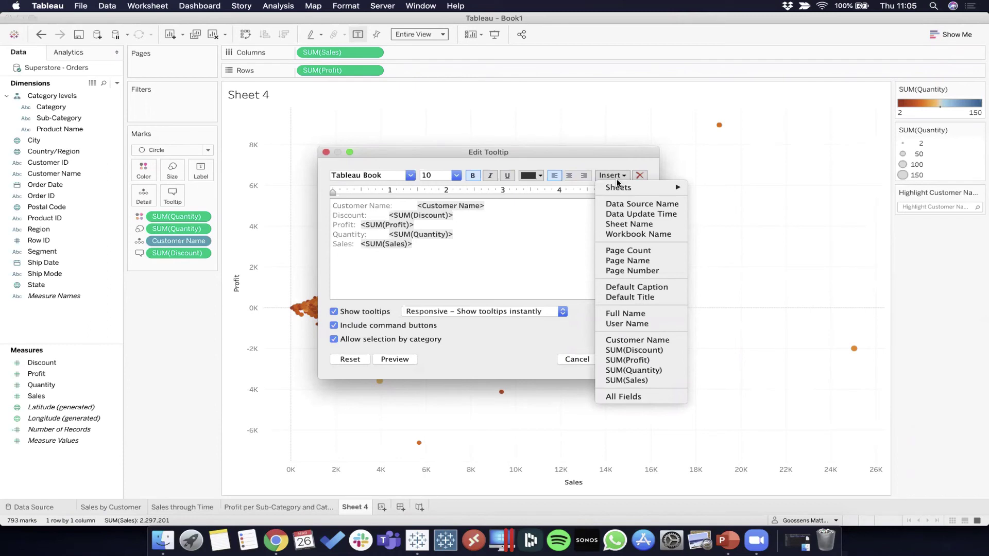
mouse_move(616, 187)
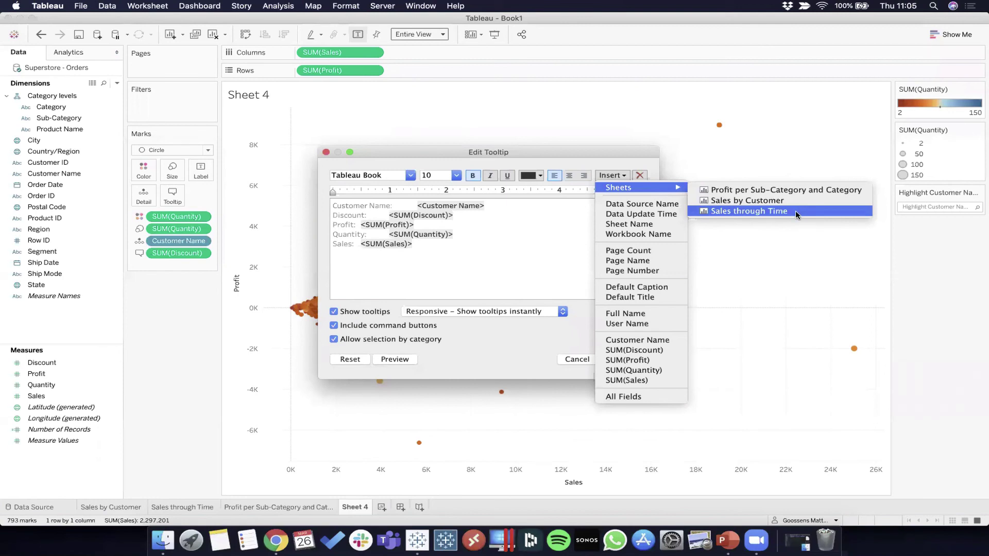
click(796, 214)
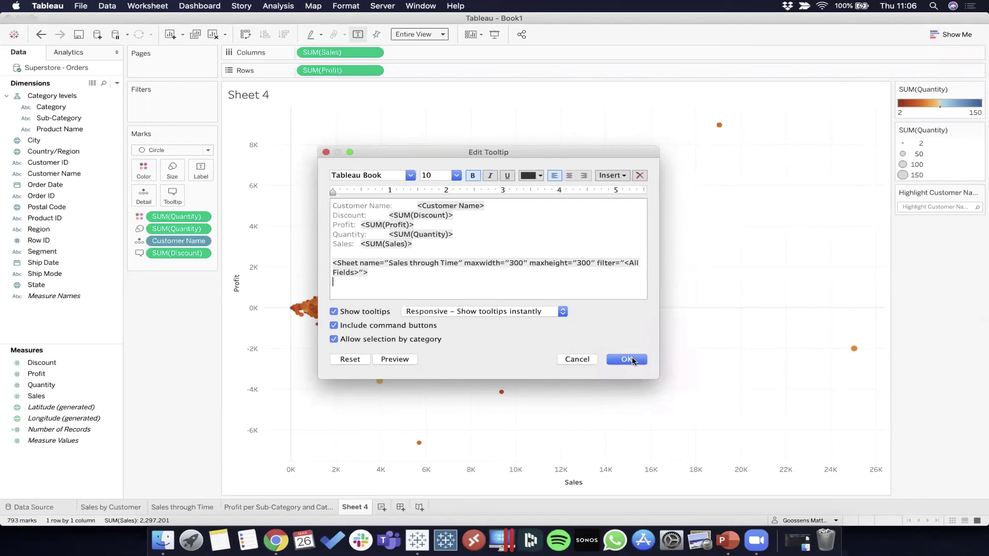
Apply the tooltip, reopen the editor, and delete the embedded <Sheet name=...> tag line.
click(626, 359)
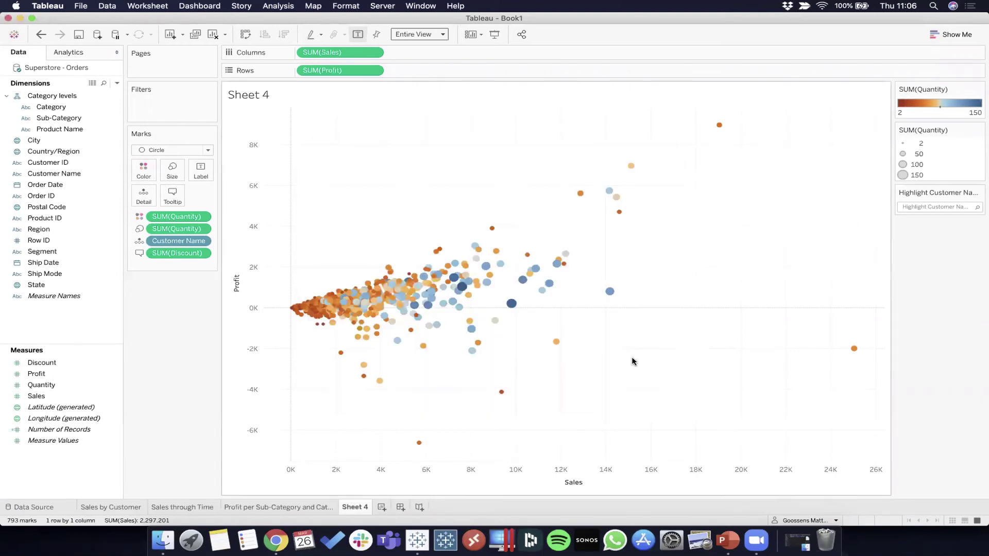
click(172, 196)
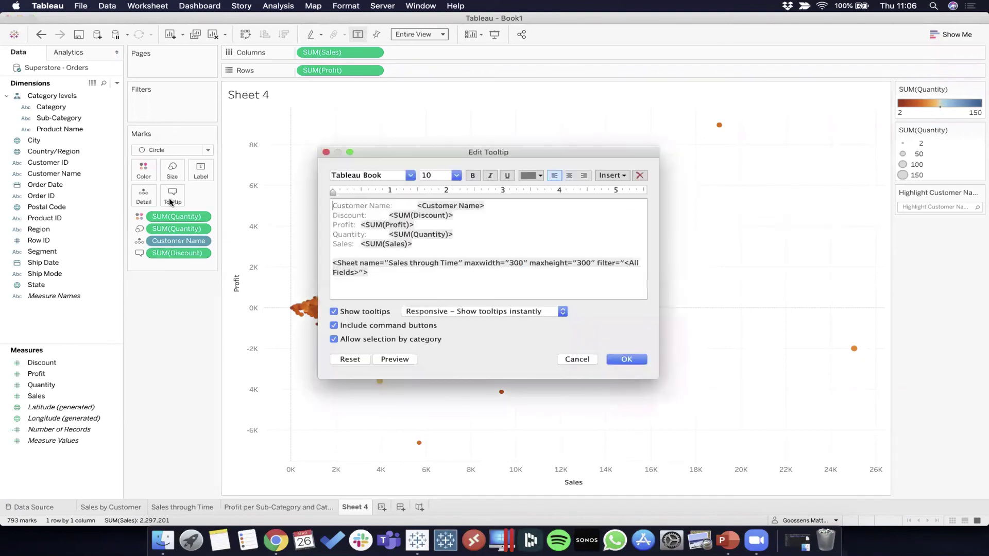
click(346, 252)
key(shift+super+Down)
key(BackSpace)
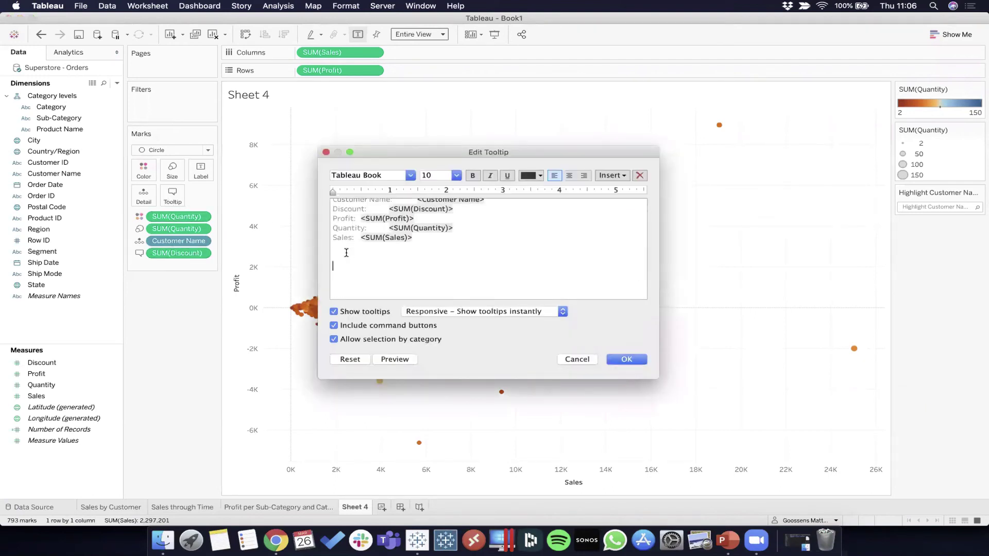
Bring the tooltip editor back into focus with its Insert menu showing.
click(493, 15)
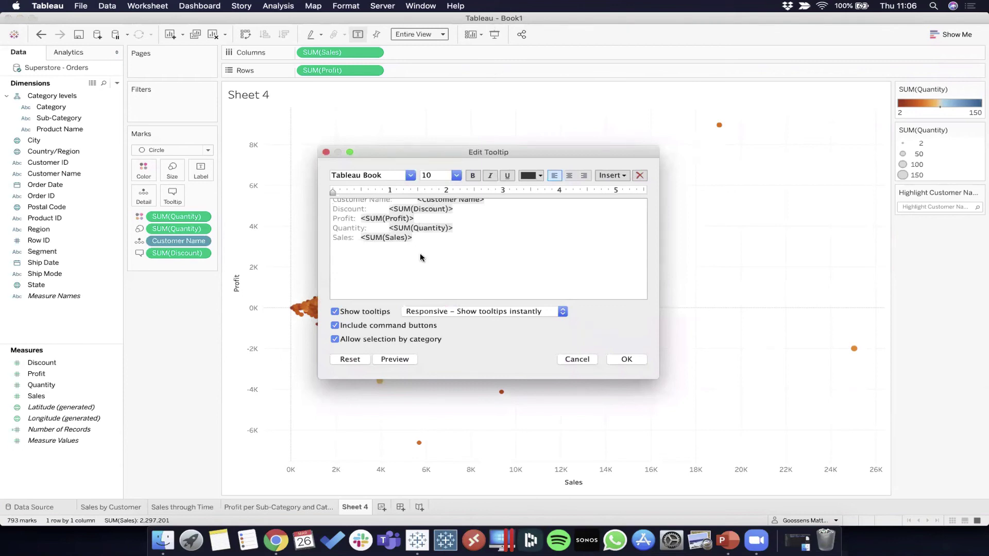
click(366, 155)
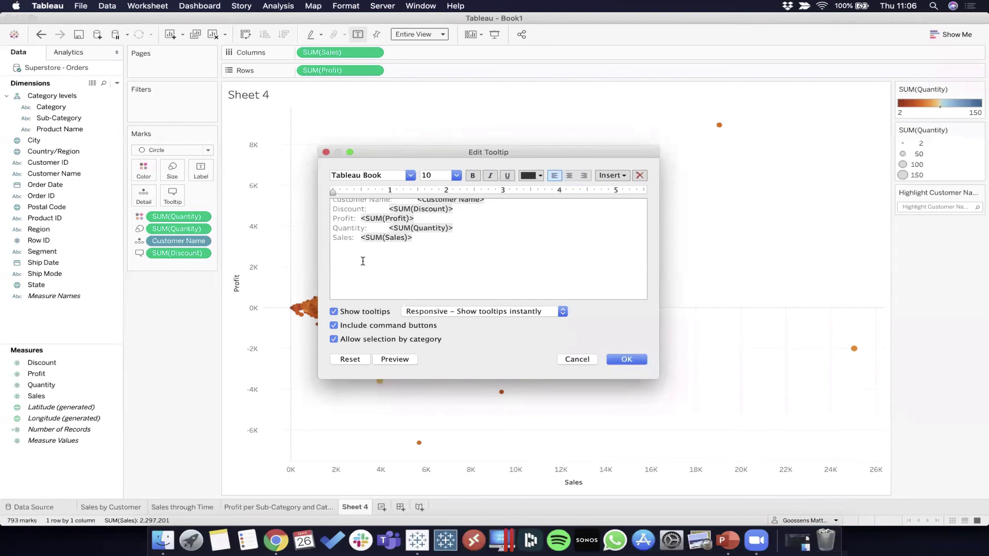
click(387, 68)
click(604, 174)
click(603, 174)
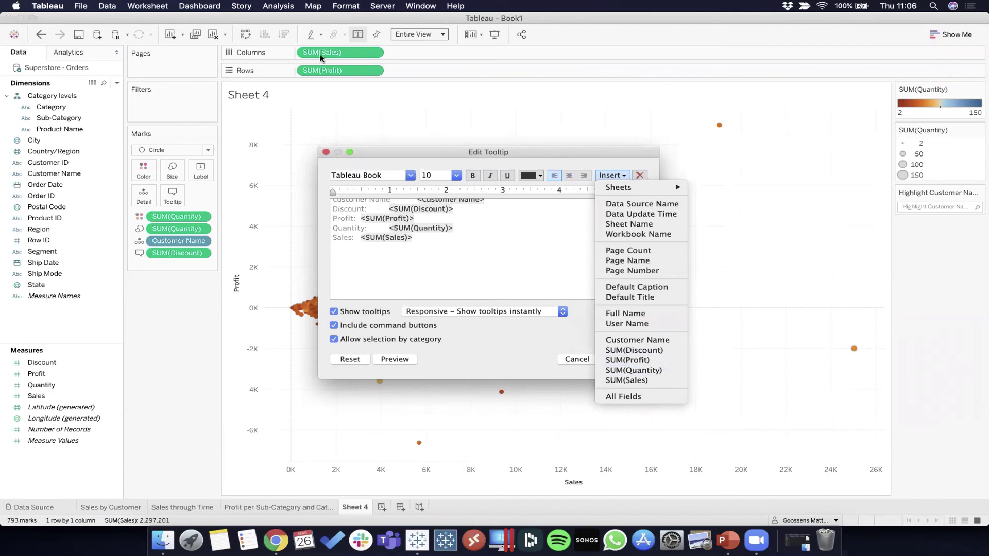
Dismiss the tooltip editor's Insert menu without inserting anything.
mouse_move(632, 188)
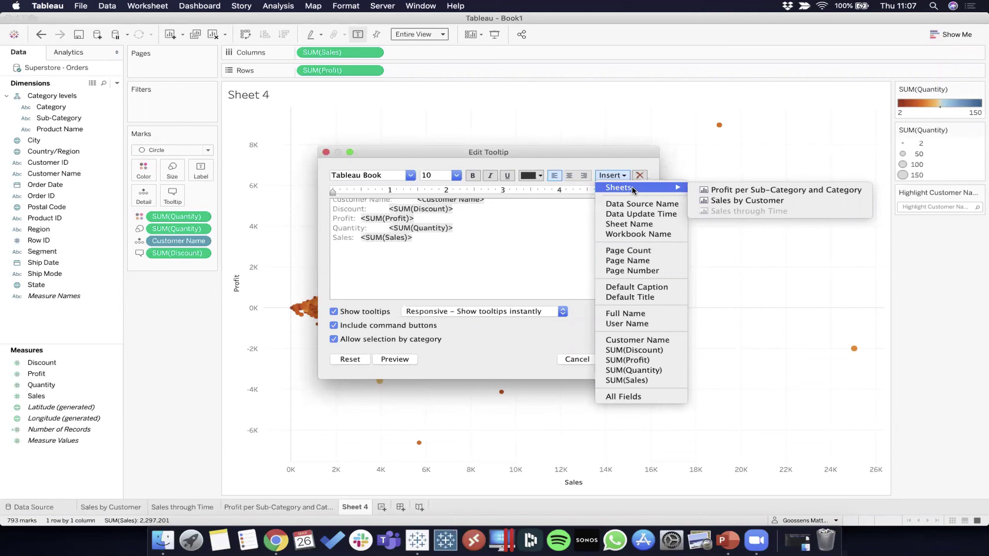
click(489, 249)
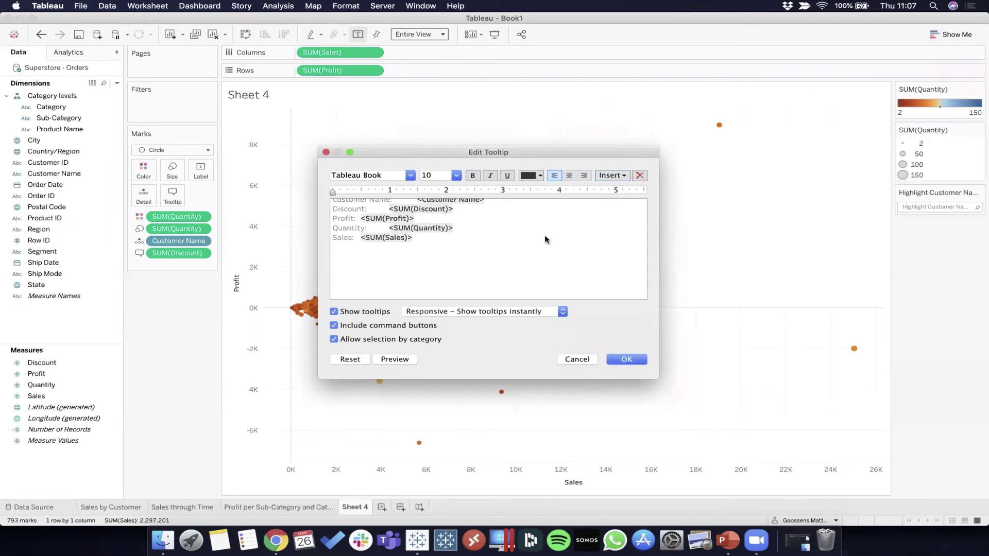
click(618, 176)
click(415, 267)
Delete the leftover sheet tag from the tooltip text and apply the edit.
drag(396, 294, 338, 220)
key(BackSpace)
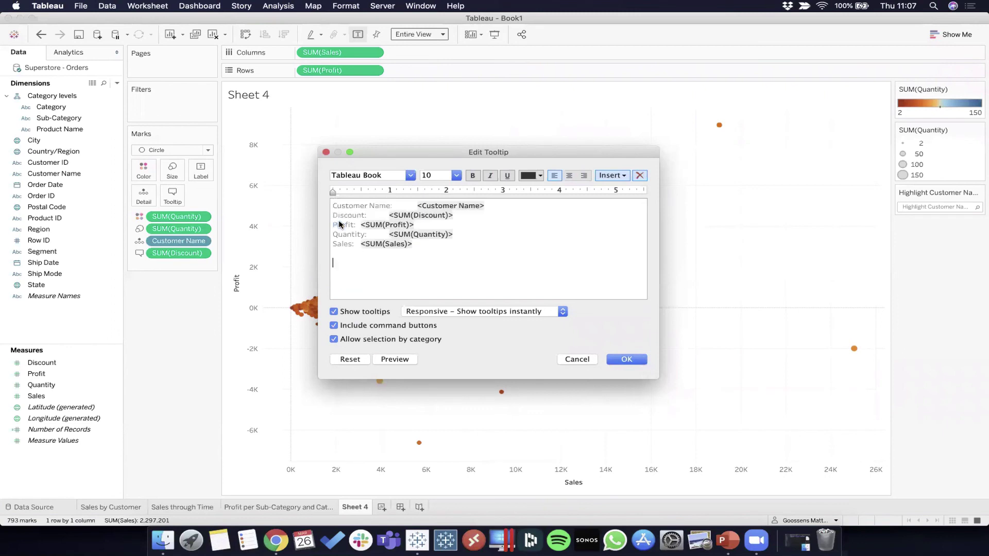
click(616, 360)
mouse_move(486, 257)
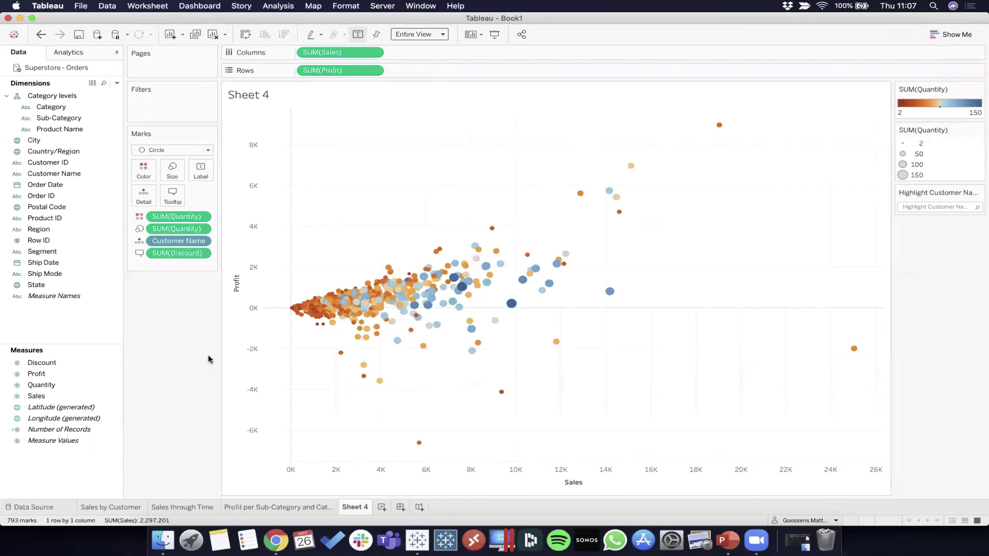
Reinsert the Sales through Time sheet on a new tooltip line below Sales.
click(172, 194)
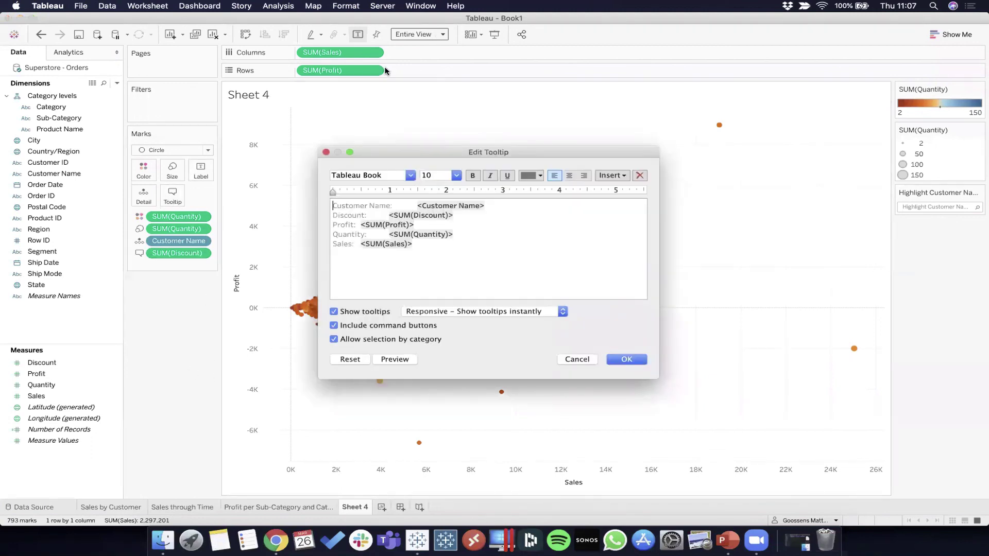
click(469, 252)
key(Return)
click(625, 175)
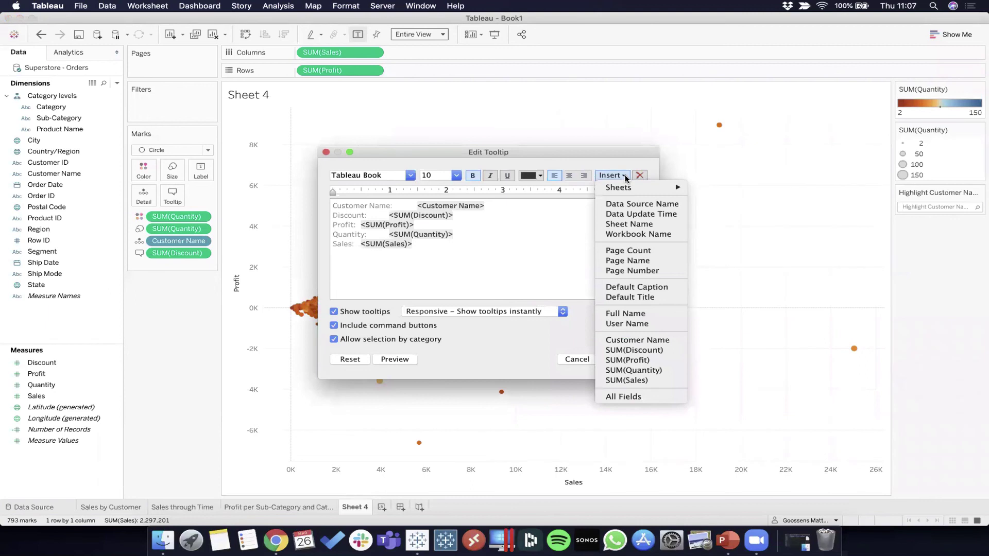
mouse_move(627, 186)
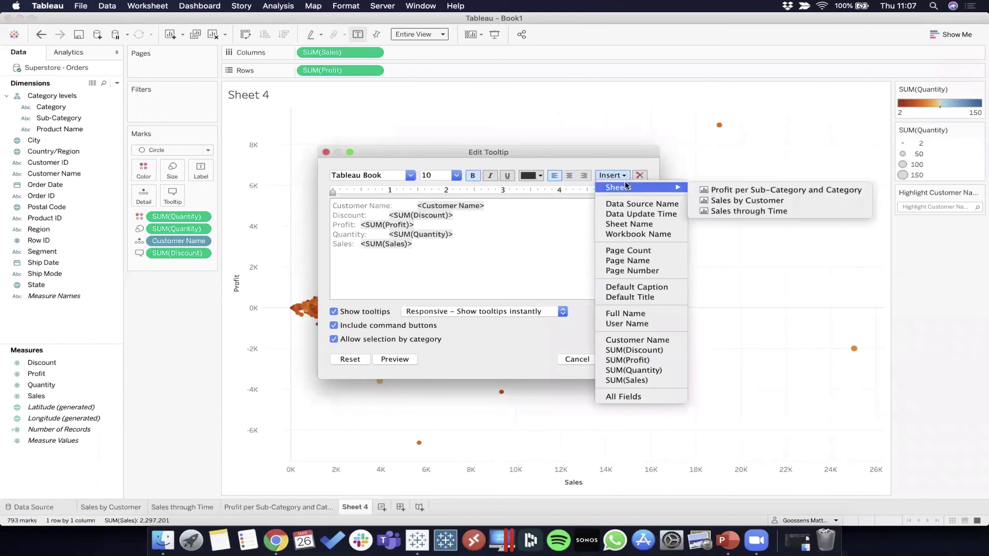
click(731, 212)
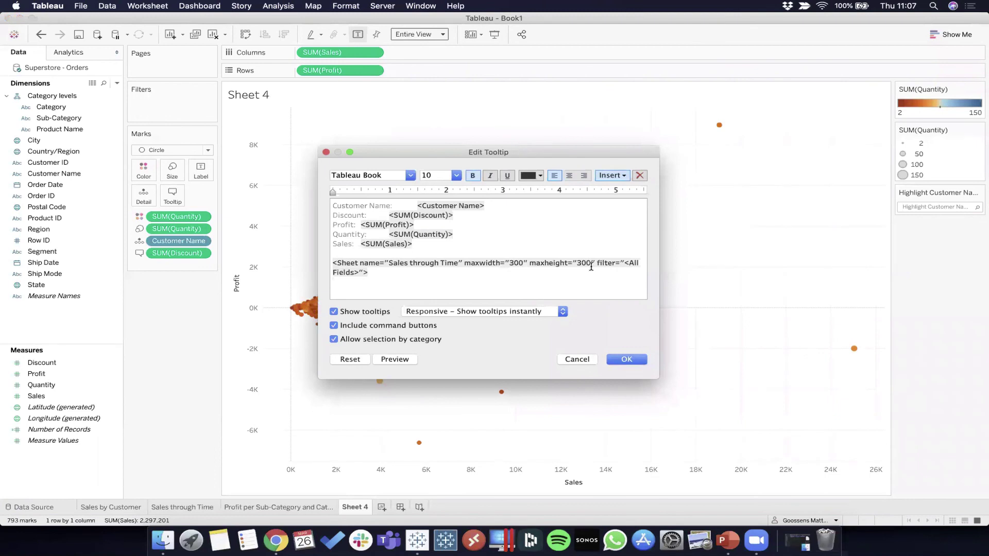
click(629, 359)
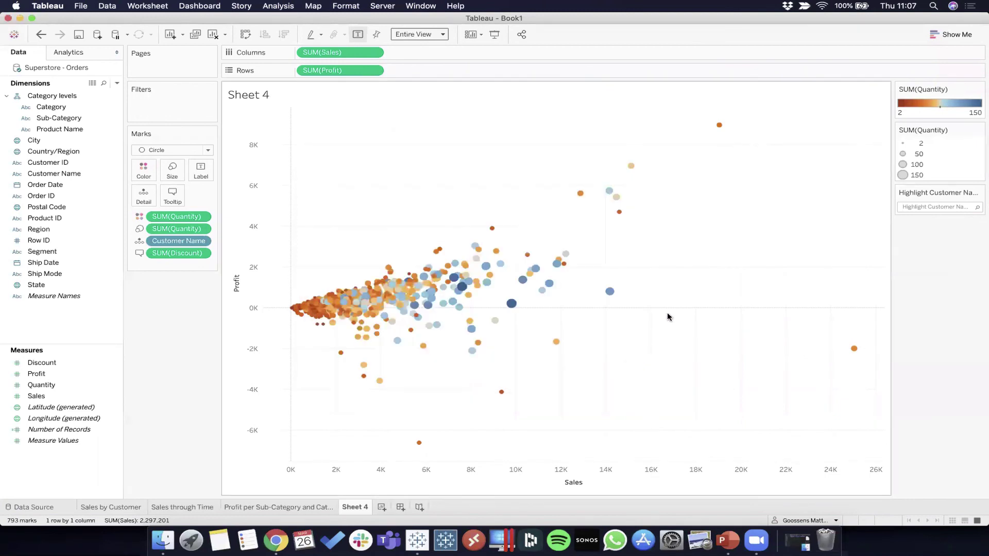
mouse_move(719, 125)
mouse_move(633, 168)
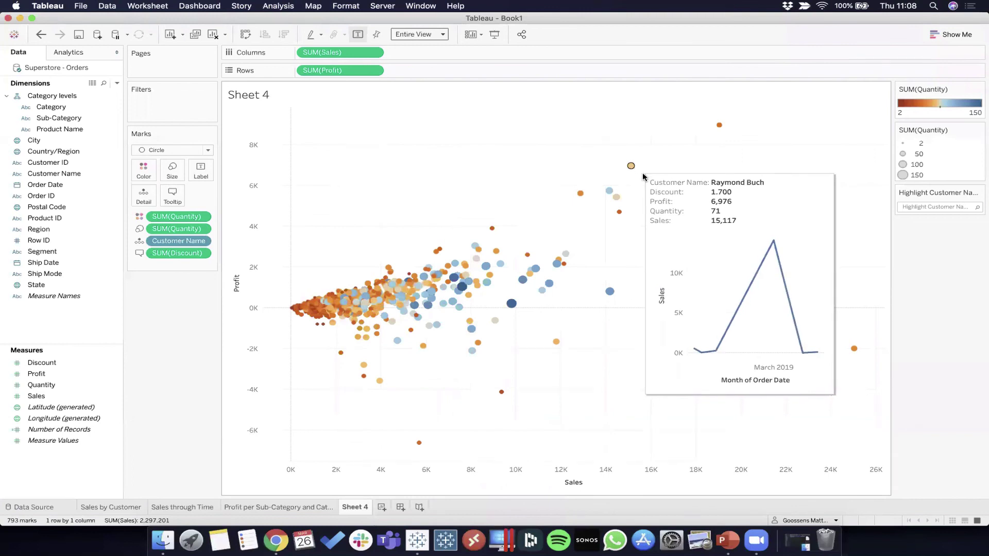